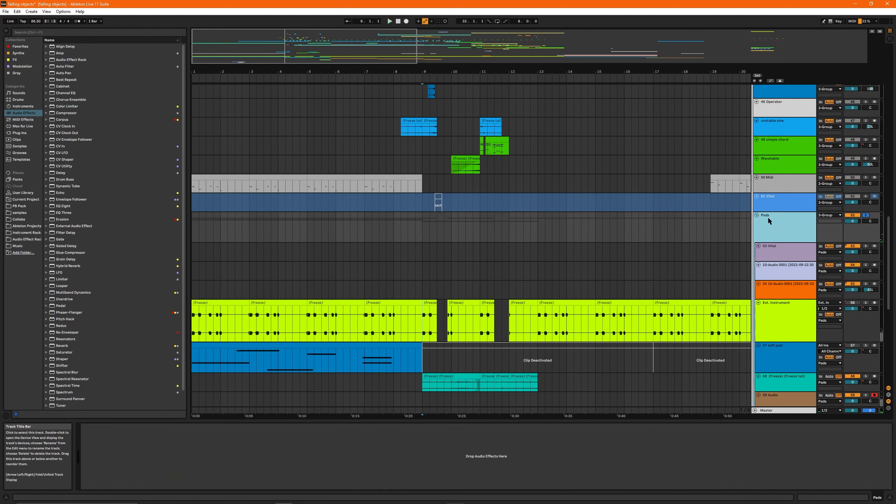
# Step: Play the soloed Pads group from bar 9 and select the frozen clip on track 58
pyautogui.press('space')
pyautogui.scroll(-4, 656, 254)
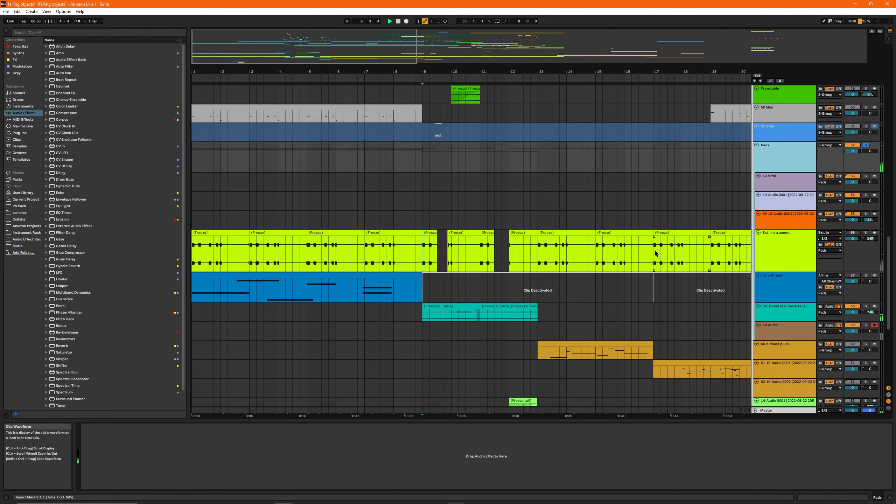
pyautogui.click(459, 306)
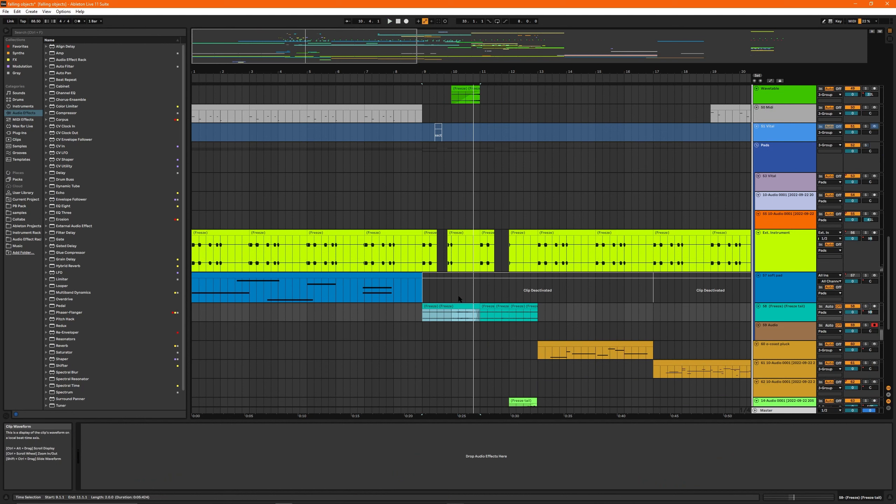
# Step: Mute the Pads group and play the arrangement from bar 9 without it
pyautogui.click(799, 158)
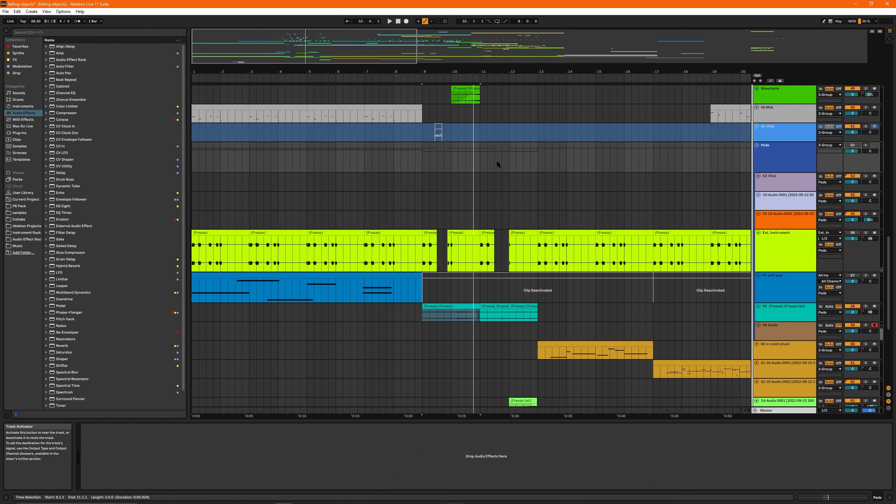
pyautogui.click(421, 156)
pyautogui.press('space')
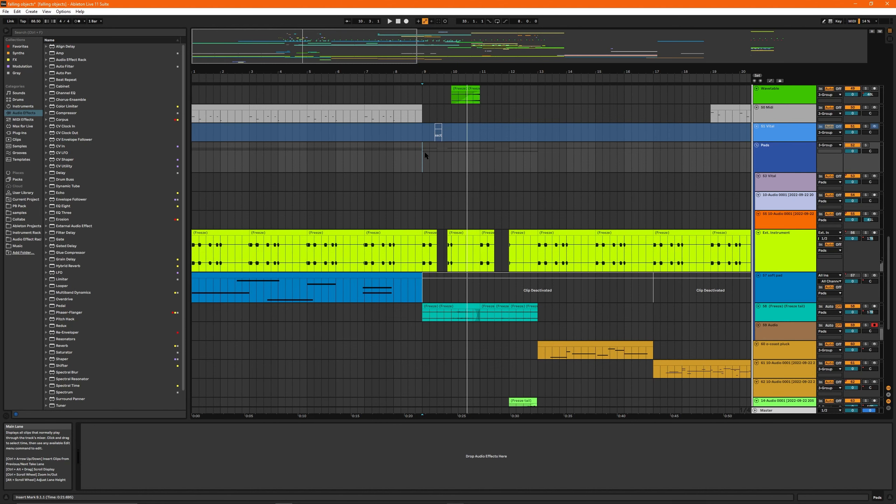
# Step: Solo the o-coast pluck track and play its clip from bar 13
pyautogui.moveTo(437, 72)
pyautogui.mouseDown()
pyautogui.moveTo(437, 56)
pyautogui.moveTo(372, 58)
pyautogui.moveTo(392, 63)
pyautogui.mouseUp()
pyautogui.scroll(-1, 381, 317)
pyautogui.click(373, 323)
pyautogui.press('s')
pyautogui.press('space')
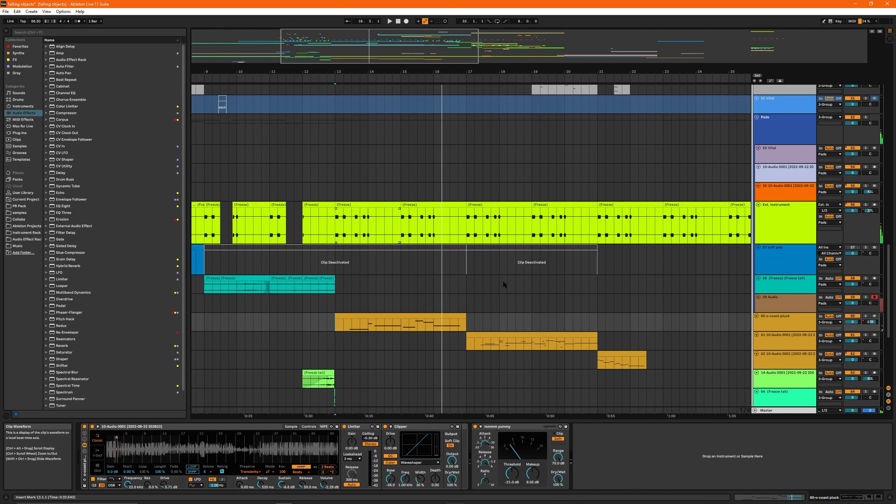
# Step: Select the first frozen clip on track 58 and play it soloed from bar 9
pyautogui.press('space')
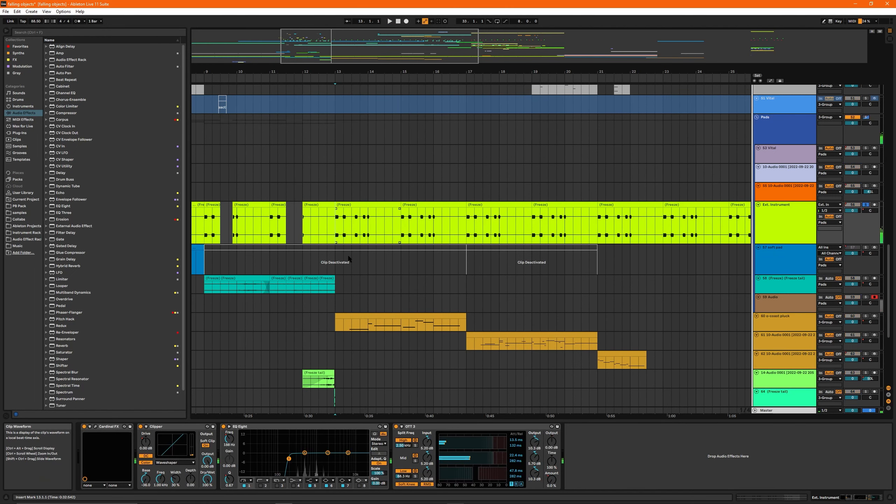
pyautogui.click(246, 280)
pyautogui.press('space')
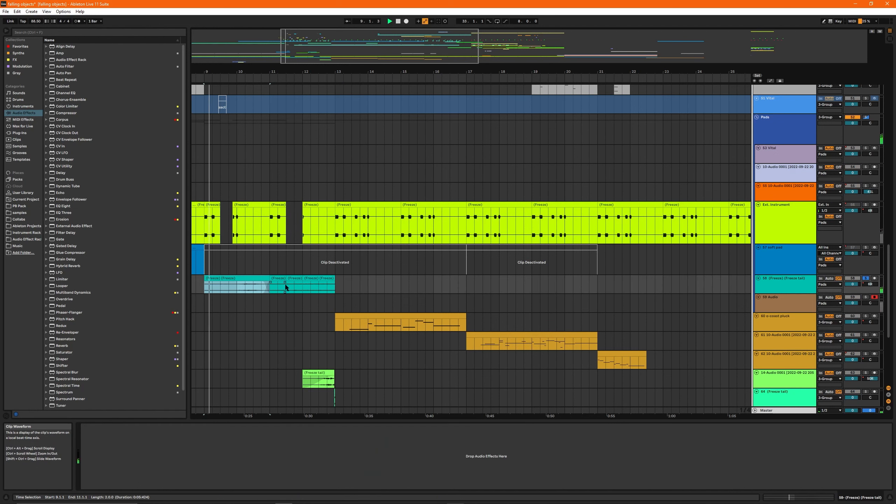
# Step: Toggle the Ext. Instrument track's solo on and off, and play the arrangement from bar 13
pyautogui.click(337, 229)
pyautogui.press('s')
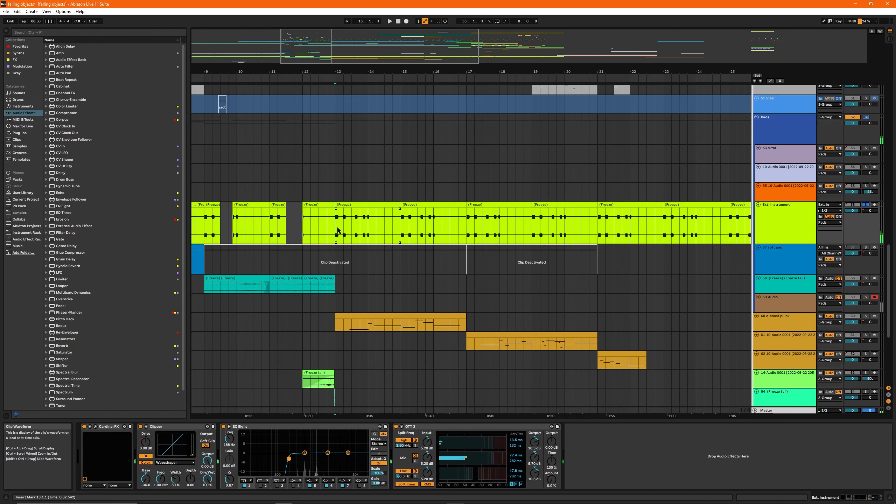
pyautogui.moveTo(353, 56); pyautogui.dragTo(351, 62)
pyautogui.press('s')
pyautogui.press('space')
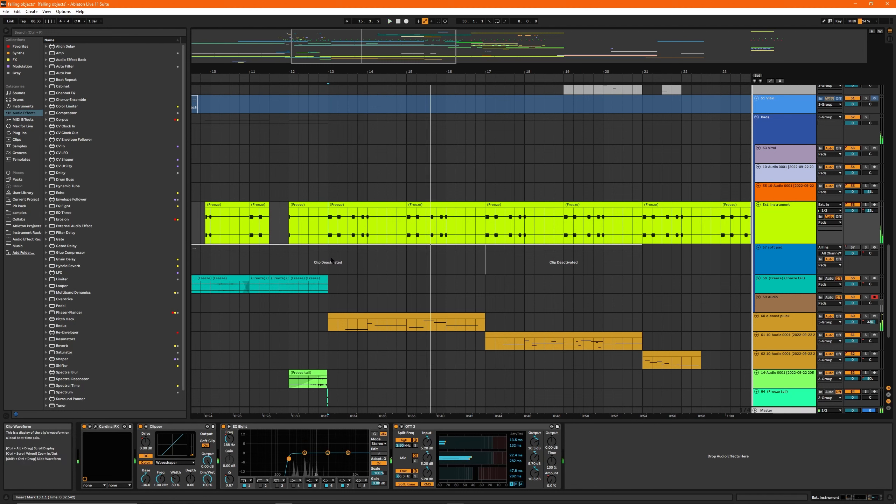
# Step: Stop playback and select bars 13 to 17 on the Ext. Instrument track
pyautogui.press('space')
pyautogui.moveTo(485, 233); pyautogui.dragTo(330, 233)
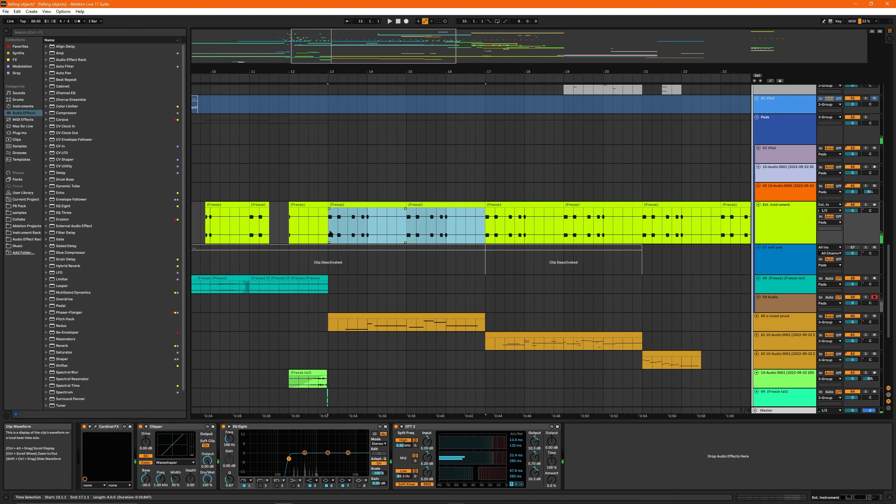
pyautogui.hotkey('ctrl', 'shift', 'd')
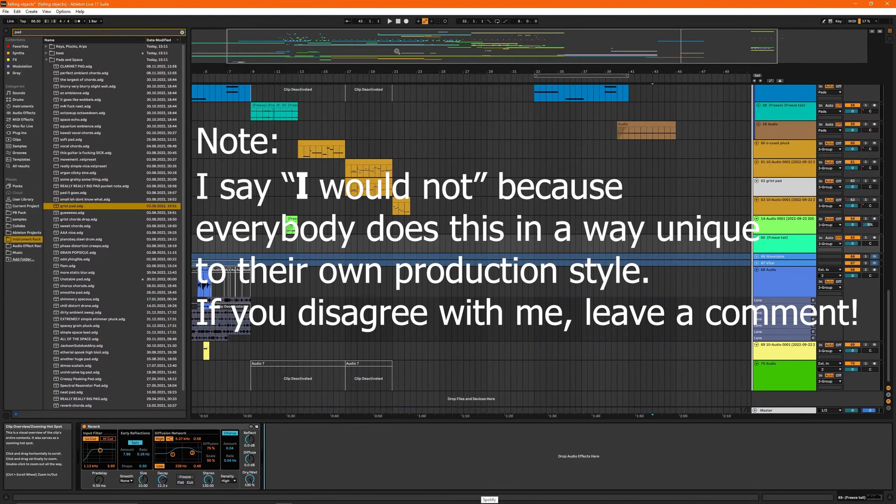
# Step: Inspect the grist pad clip, and play the arrangement from bar 17 with track 61 selected
pyautogui.moveTo(398, 51); pyautogui.dragTo(394, 71)
pyautogui.click(357, 181)
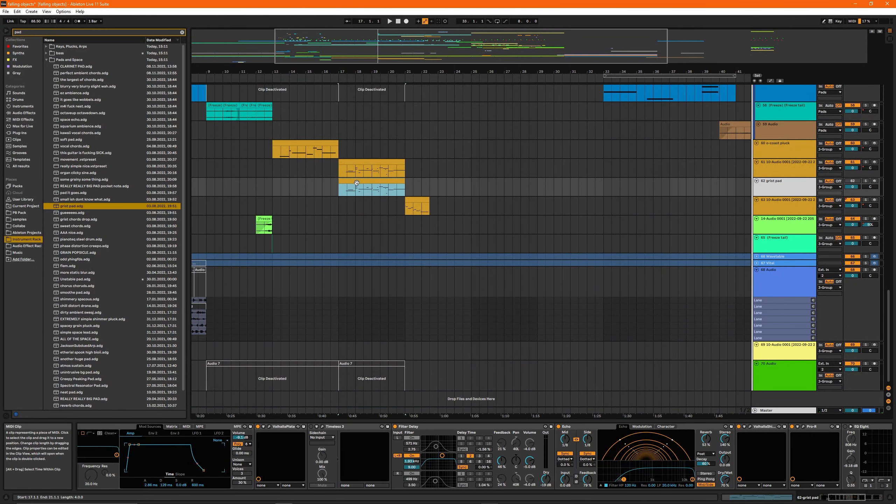
pyautogui.click(340, 171)
pyautogui.press('space')
pyautogui.moveTo(374, 71); pyautogui.dragTo(376, 62)
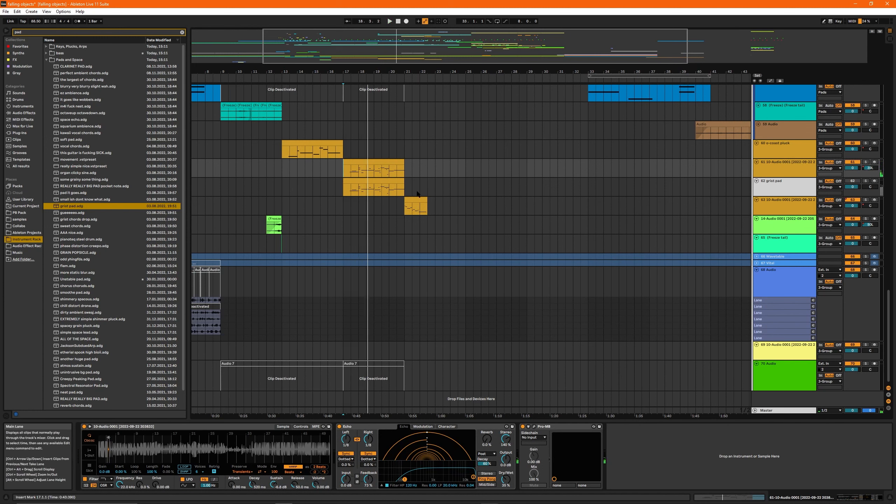
# Step: Solo the grist pad track and play its clip from position 17.2.3
pyautogui.click(383, 181)
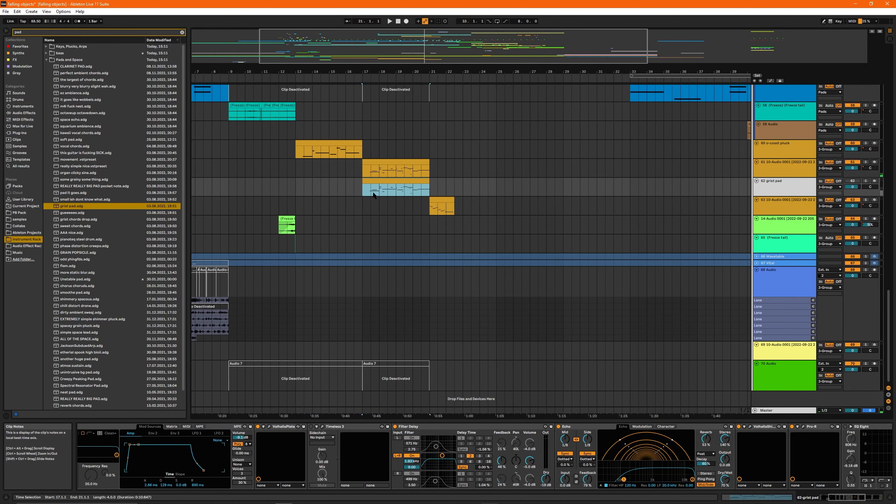
pyautogui.press('s')
pyautogui.scroll(2, 366, 187)
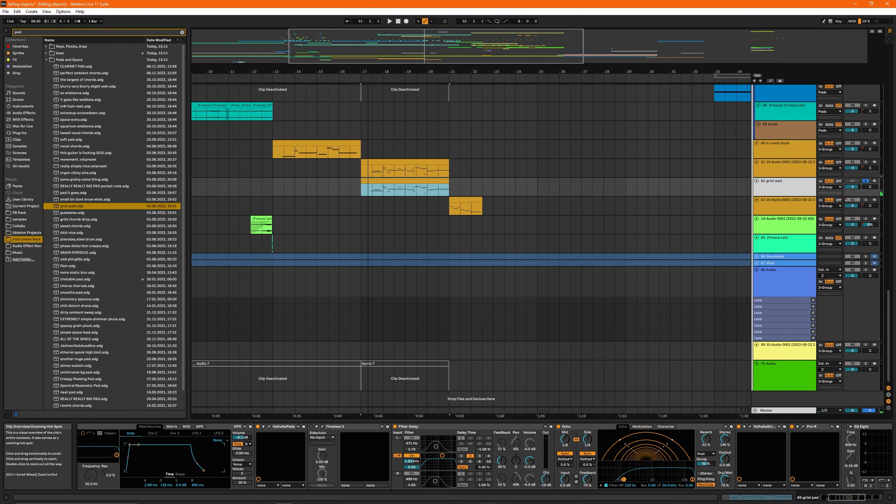
pyautogui.click(376, 187)
pyautogui.scroll(6, 379, 184)
pyautogui.click(331, 196)
pyautogui.scroll(2, 413, 212)
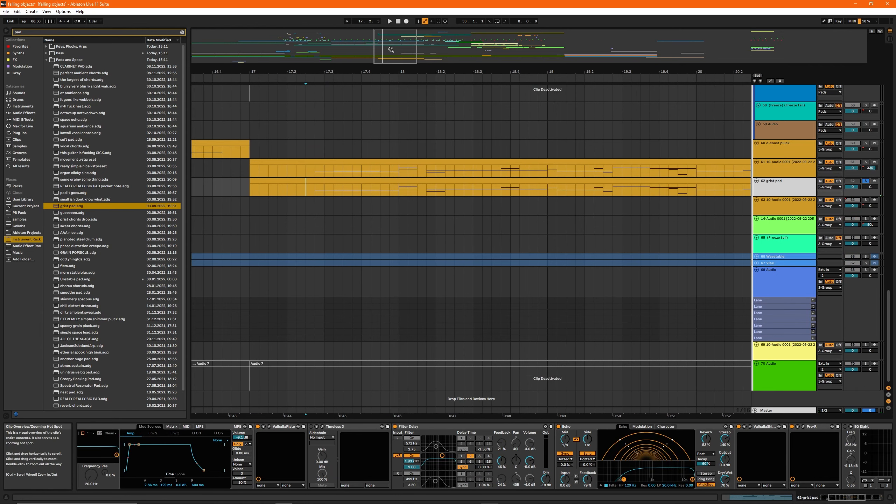
pyautogui.scroll(3, 671, 454)
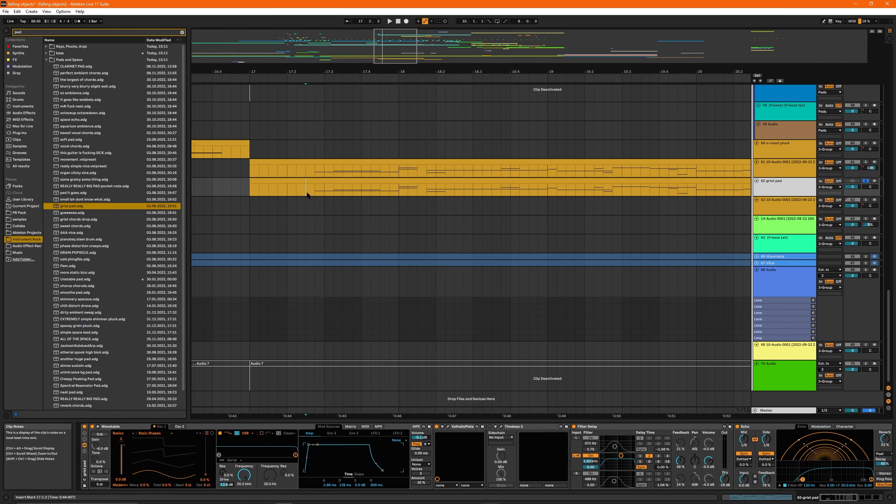
pyautogui.press('space')
# Step: Lower the master track's volume to -7.1 dB
pyautogui.scroll(-1, 440, 236)
pyautogui.press('space')
pyautogui.moveTo(853, 411); pyautogui.dragTo(853, 423)
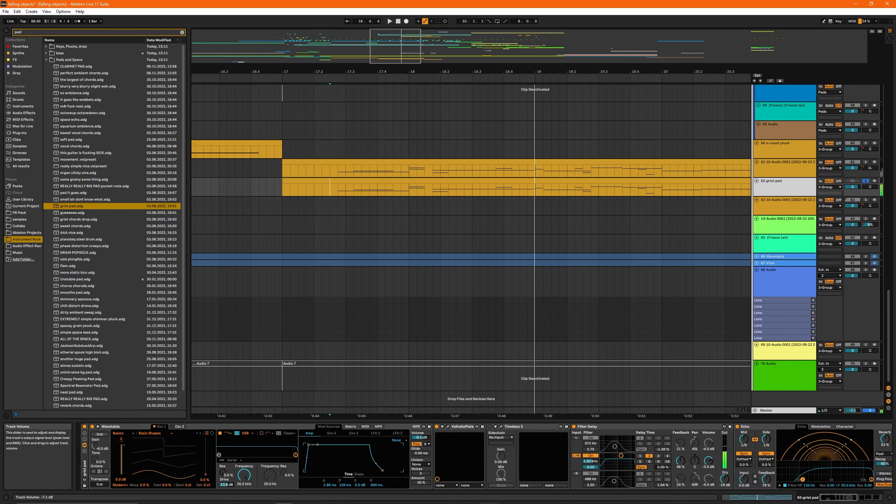
# Step: Play track 61 soloed from 17.2.3 and compare its device chain with the grist pad track's
pyautogui.click(329, 172)
pyautogui.press('space')
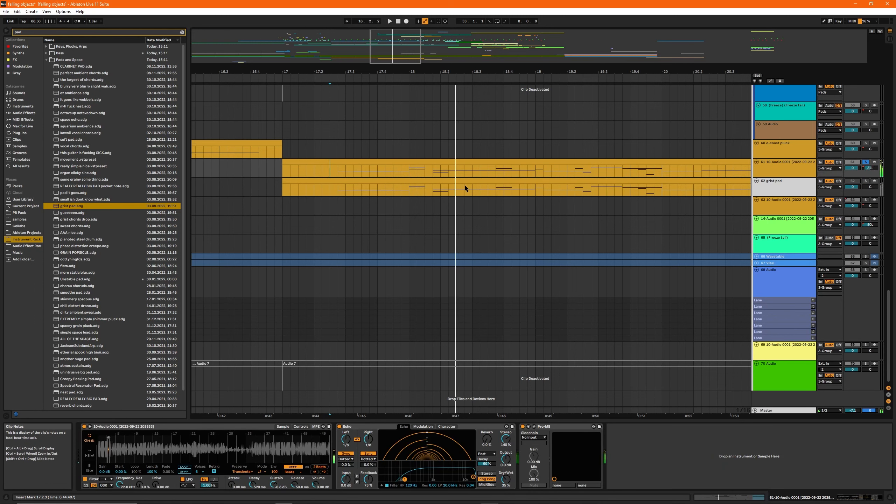
pyautogui.click(780, 171)
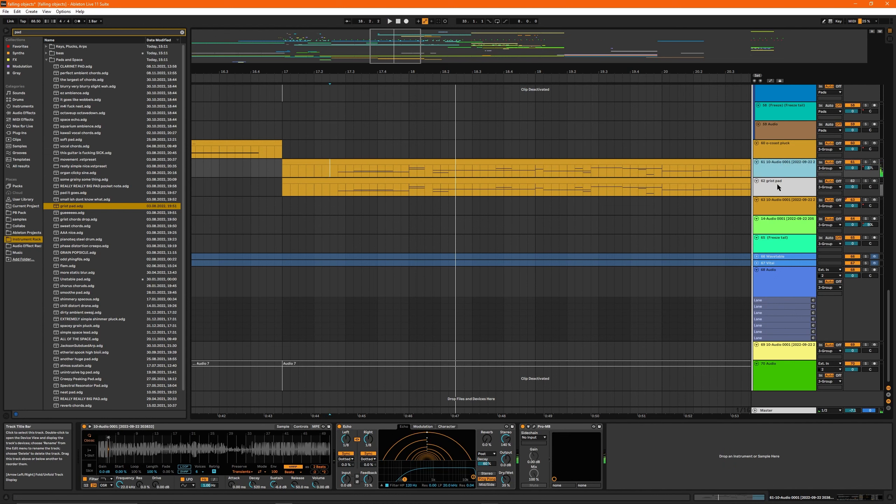
pyautogui.click(779, 186)
pyautogui.click(779, 171)
# Step: Mute track 61 and activate the grist pad track in its place
pyautogui.click(481, 159)
pyautogui.click(776, 182)
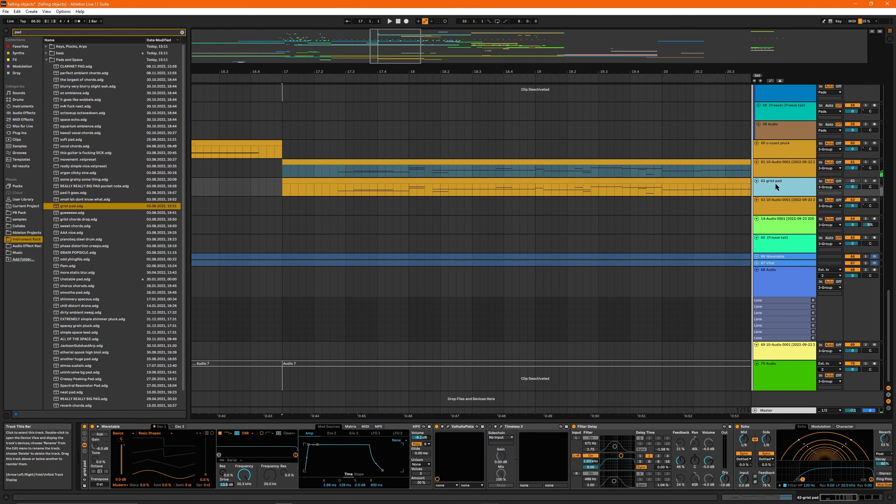
pyautogui.click(853, 180)
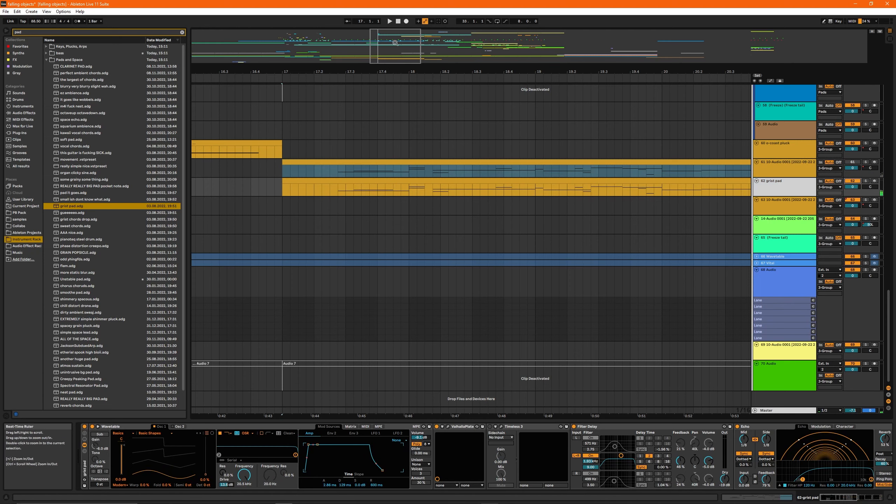
# Step: Play the arrangement from position 16.4.1 to hear the grist pad in context
pyautogui.scroll(-4, 467, 196)
pyautogui.click(395, 192)
pyautogui.press('space')
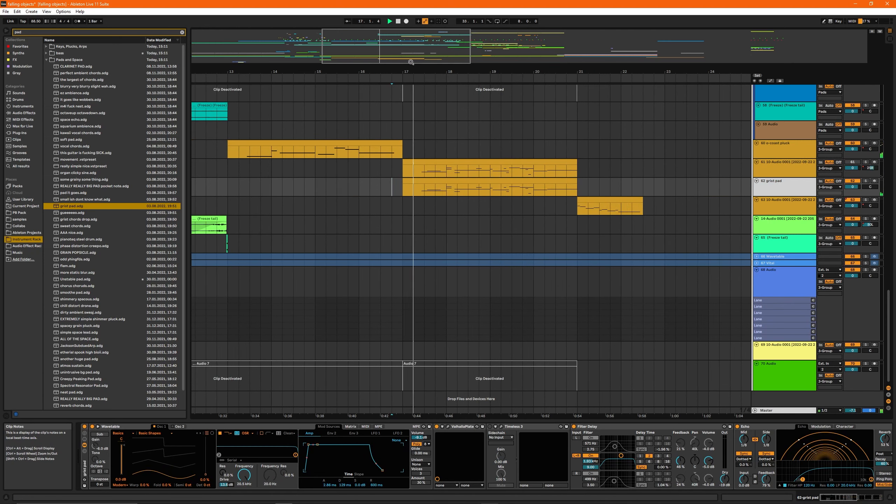
pyautogui.moveTo(457, 72); pyautogui.dragTo(448, 63)
pyautogui.scroll(1, 484, 169)
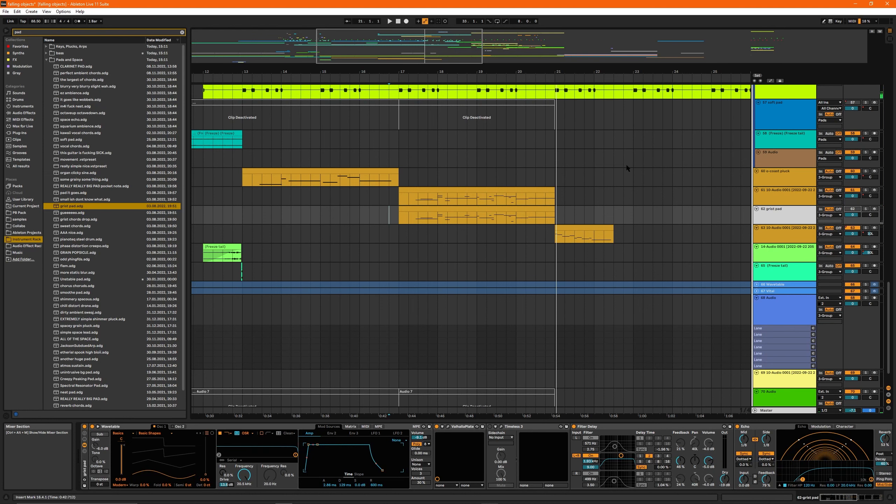
# Step: Load the preset "REALLY REALLY BIG PAD pocket note.adg" onto track 62 in place of the grist pad
pyautogui.moveTo(417, 54); pyautogui.dragTo(416, 46)
pyautogui.doubleClick(94, 186)
pyautogui.click(729, 215)
# Step: Open the MIDI notes of track 61's clip and play the arrangement from bar 17
pyautogui.hotkey('shift', 'Tab')
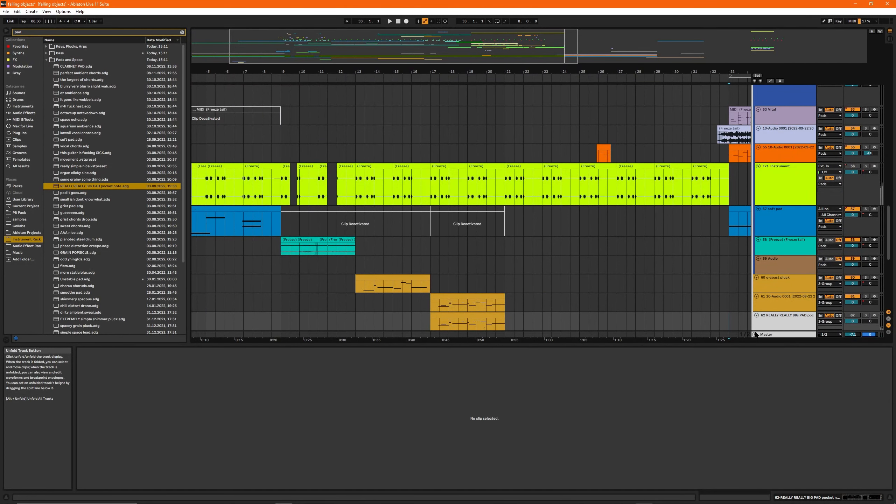
pyautogui.click(474, 296)
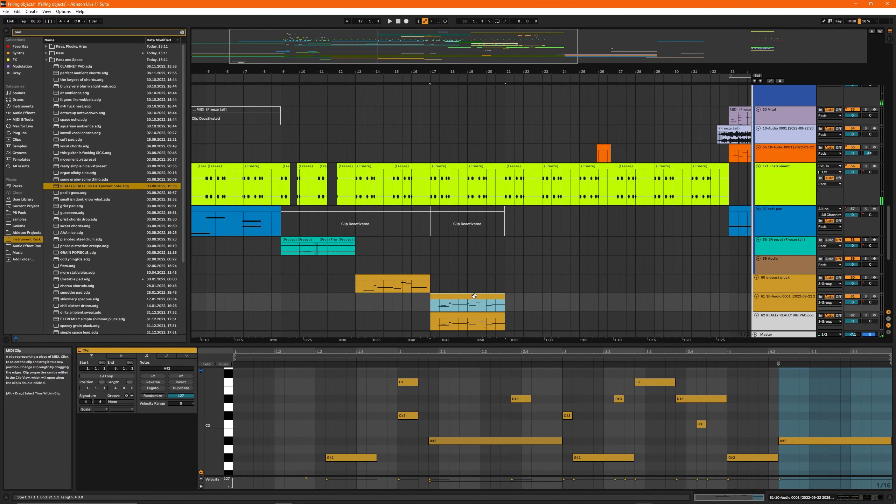
pyautogui.moveTo(458, 47); pyautogui.dragTo(458, 45)
pyautogui.press('space')
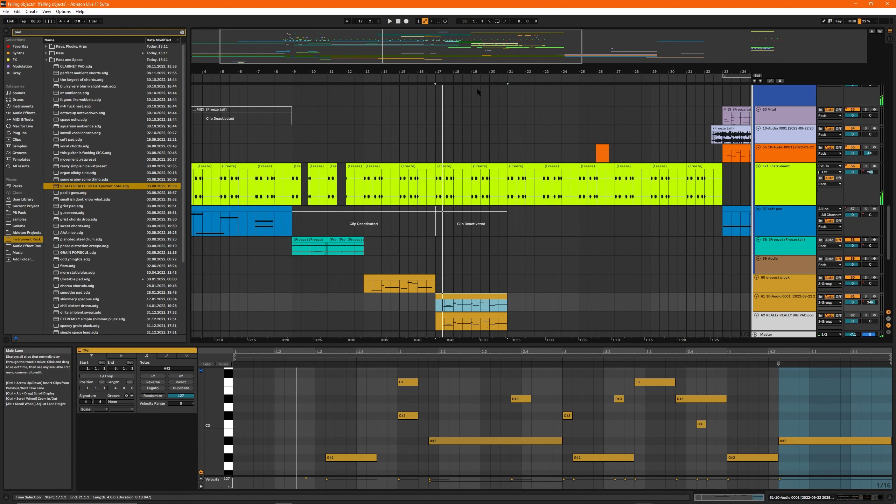
# Step: Open the MIDI notes of the clip on the REALLY REALLY BIG PAD track
pyautogui.scroll(-3, 525, 275)
pyautogui.click(477, 273)
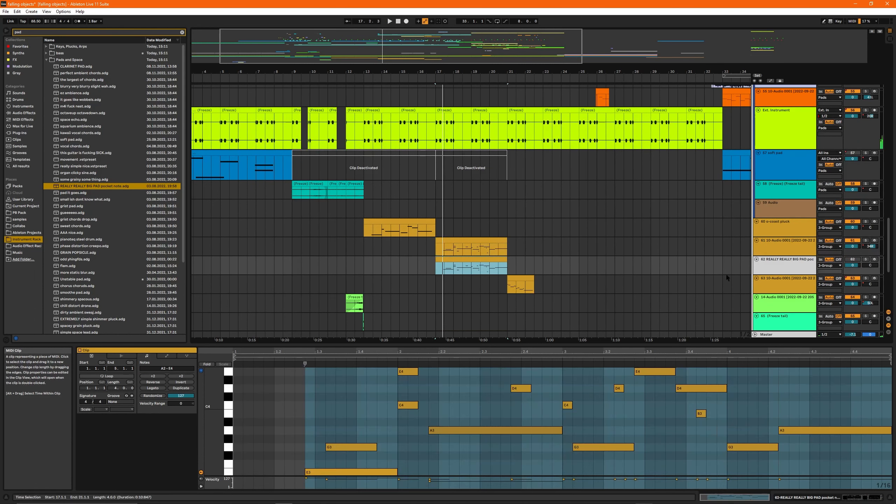
pyautogui.moveTo(425, 57); pyautogui.dragTo(425, 71)
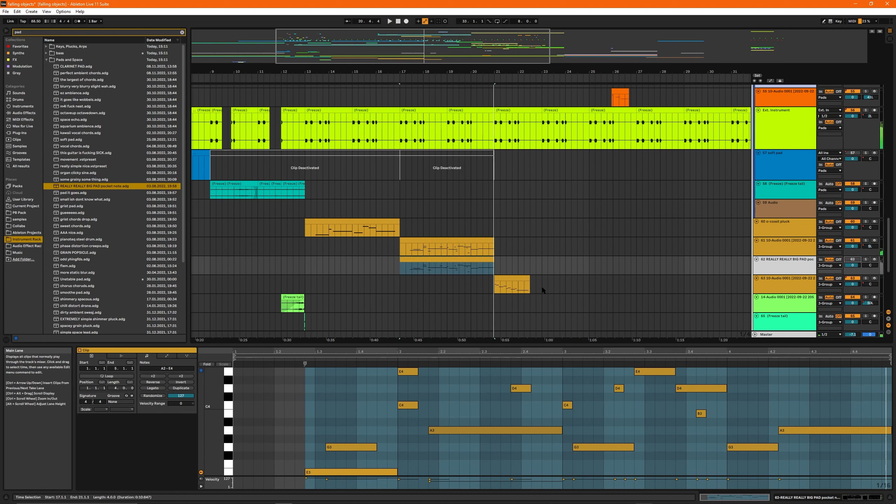
# Step: Audition the section around the Percs group, ending with playback from bar 25
pyautogui.scroll(15, 542, 286)
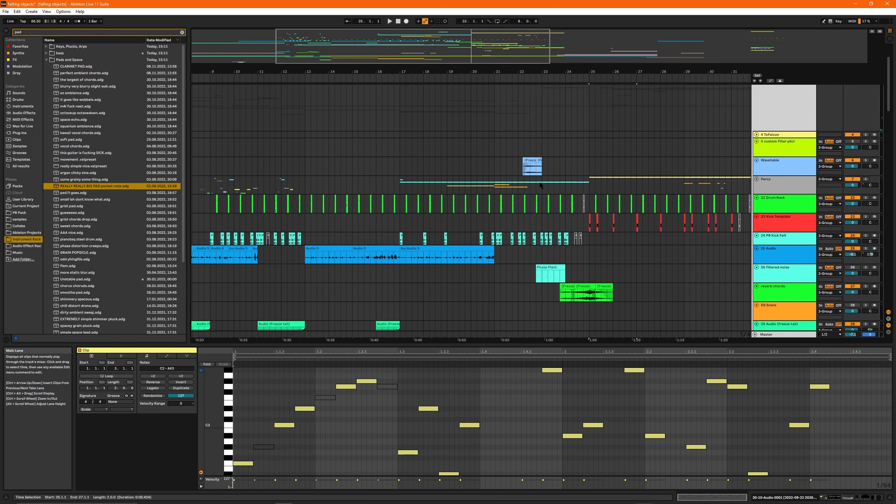
pyautogui.click(495, 190)
pyautogui.press('space')
pyautogui.click(430, 192)
pyautogui.moveTo(382, 72); pyautogui.dragTo(363, 90)
pyautogui.press('space')
pyautogui.scroll(-3, 455, 209)
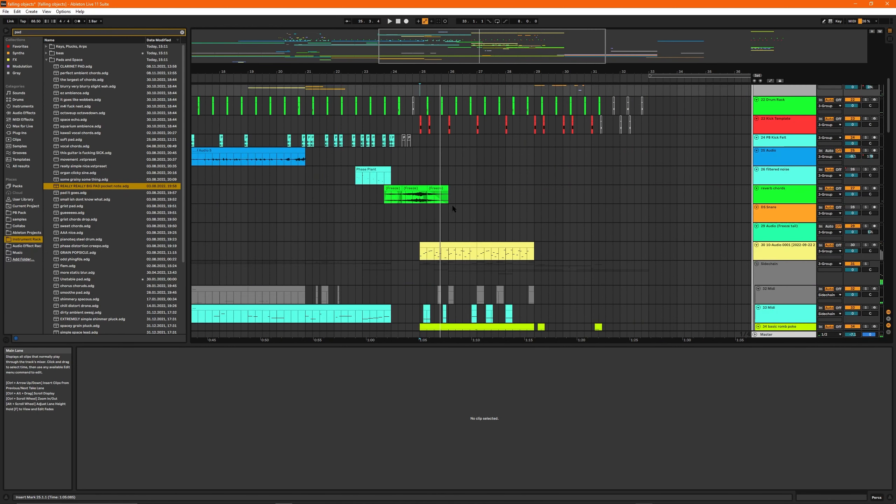
# Step: Show the arrangement from bar 1 and hide the clip detail view
pyautogui.moveTo(488, 73); pyautogui.dragTo(488, 62)
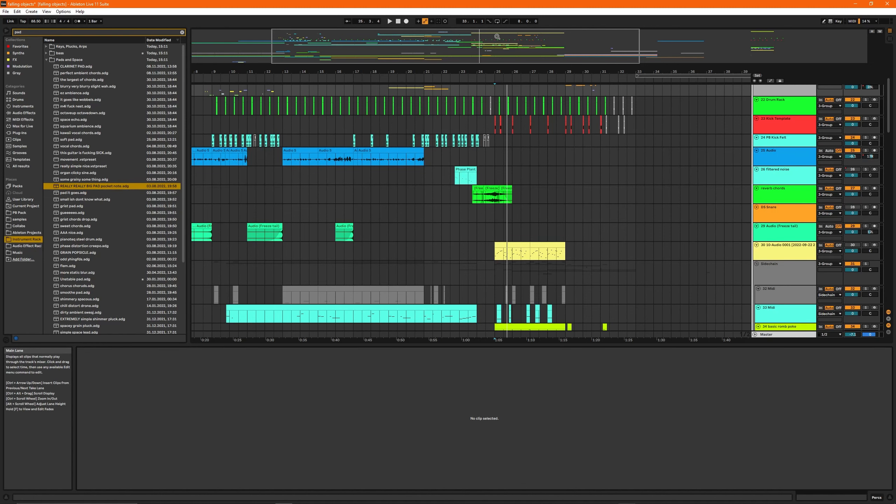
pyautogui.moveTo(498, 37); pyautogui.dragTo(418, 36)
pyautogui.click(890, 497)
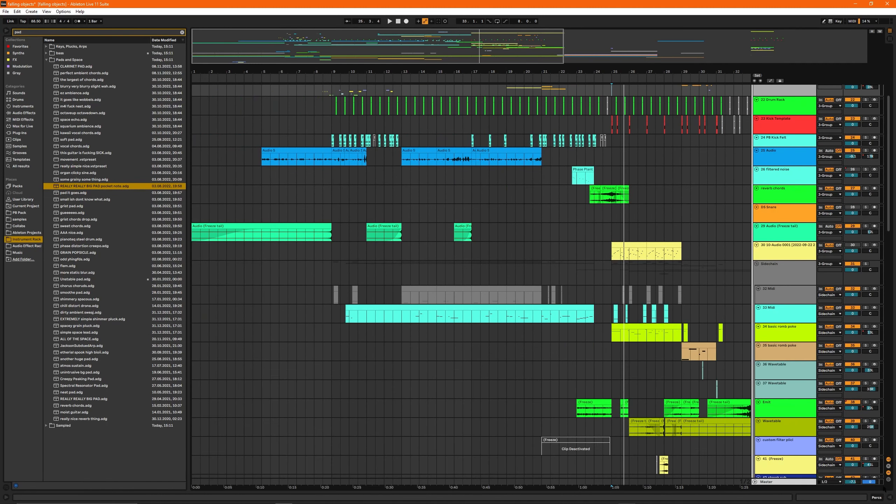
# Step: Unfold the Percs group and look through its individual percussion tracks
pyautogui.scroll(3, 596, 285)
pyautogui.click(776, 188)
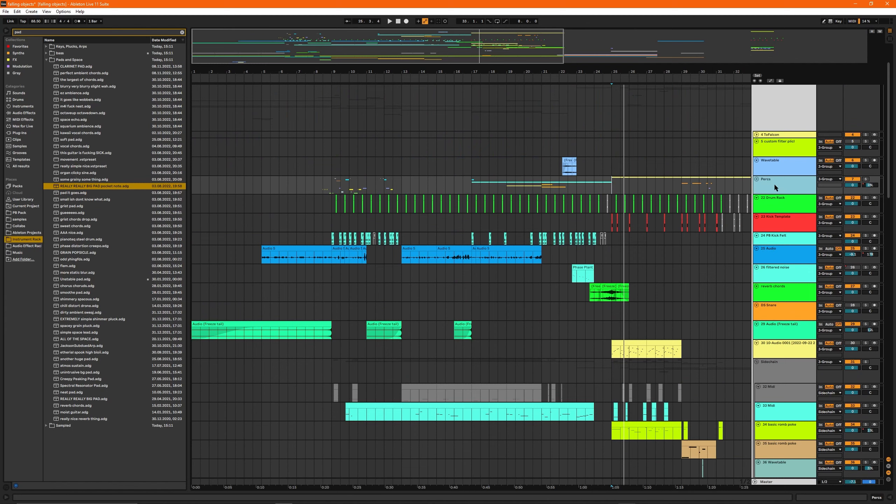
pyautogui.click(757, 179)
pyautogui.scroll(-3, 395, 208)
pyautogui.scroll(-5, 415, 226)
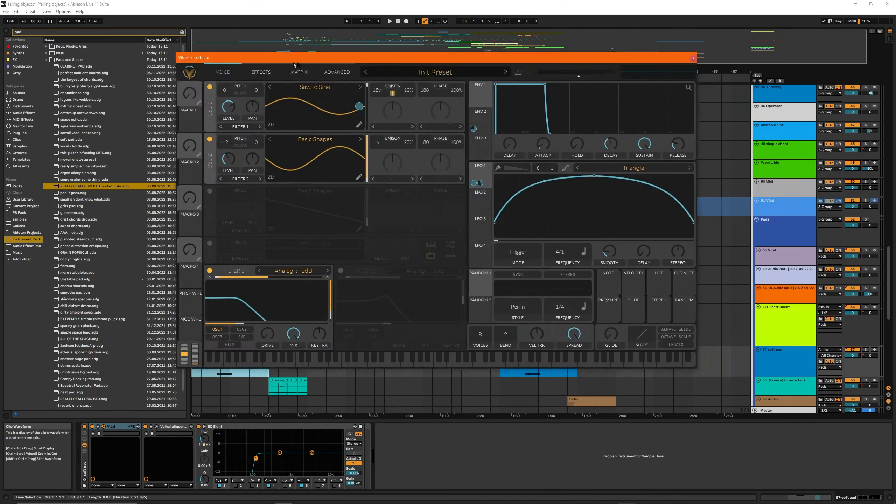
# Step: Examine the effects page of the soft pad's Vital patch and the Valhalla reverb that follows it
pyautogui.moveTo(295, 62); pyautogui.dragTo(392, 57)
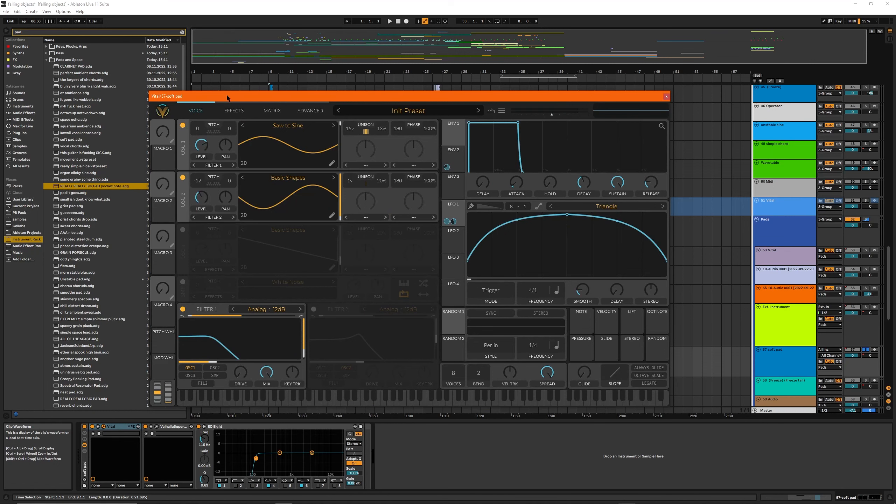
pyautogui.click(234, 110)
pyautogui.click(158, 427)
pyautogui.click(157, 427)
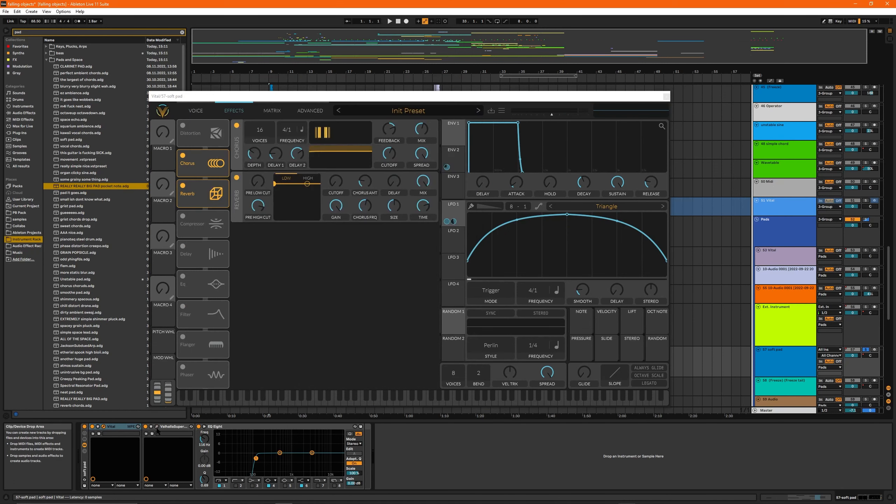
# Step: Turn off Filter 1 in the soft pad's Vital patch with envelope 2 shown, and audition the sound
pyautogui.click(196, 111)
pyautogui.moveTo(353, 96); pyautogui.dragTo(376, 114)
pyautogui.click(478, 167)
pyautogui.click(207, 328)
pyautogui.press('space')
pyautogui.press('space')
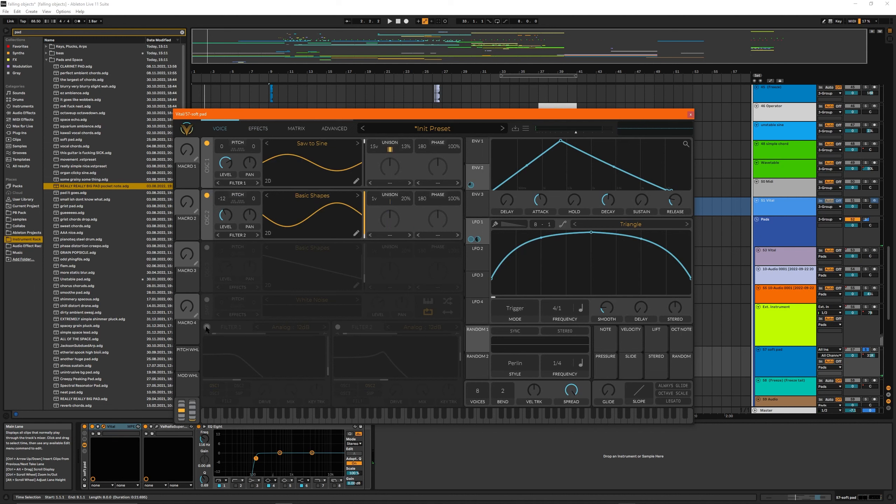
pyautogui.click(479, 155)
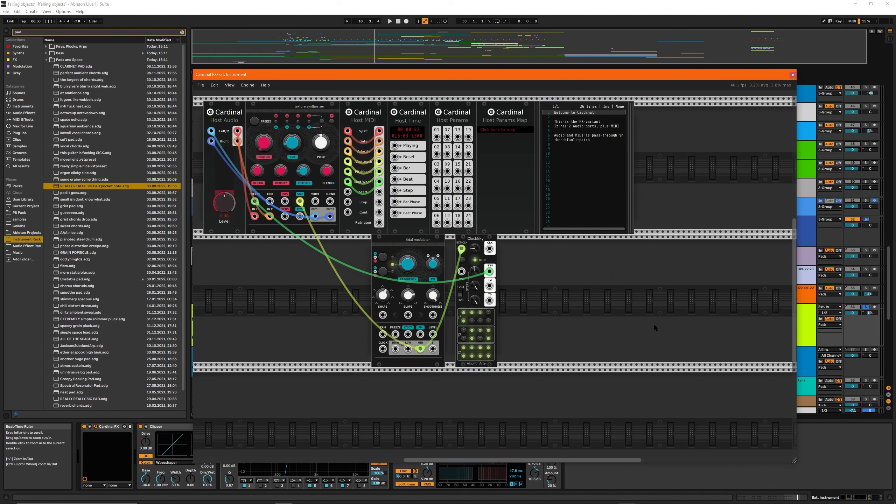
# Step: Move the Clockkky and tidal modulator modules further right along their rack row in the Cardinal FX patch, and close the plug-in window
pyautogui.moveTo(701, 327); pyautogui.dragTo(242, 252)
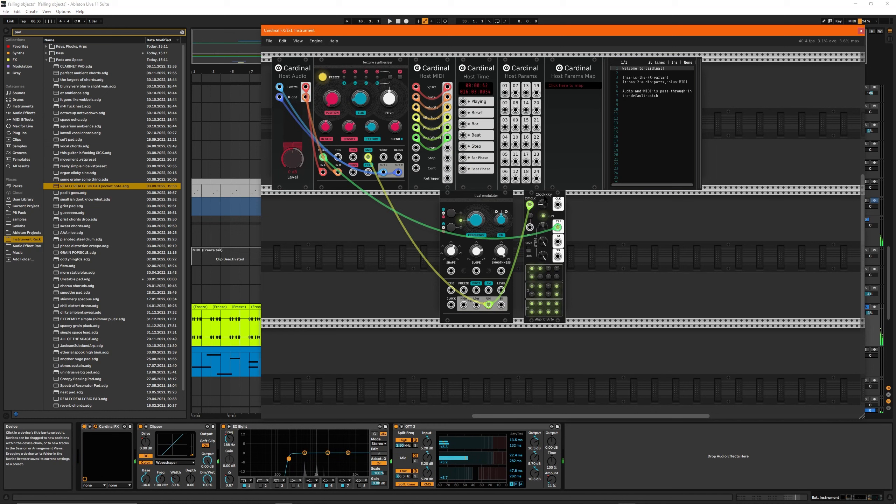
pyautogui.moveTo(543, 196); pyautogui.dragTo(586, 197)
pyautogui.moveTo(478, 208); pyautogui.dragTo(530, 209)
pyautogui.moveTo(666, 270); pyautogui.dragTo(410, 284)
pyautogui.click(690, 272)
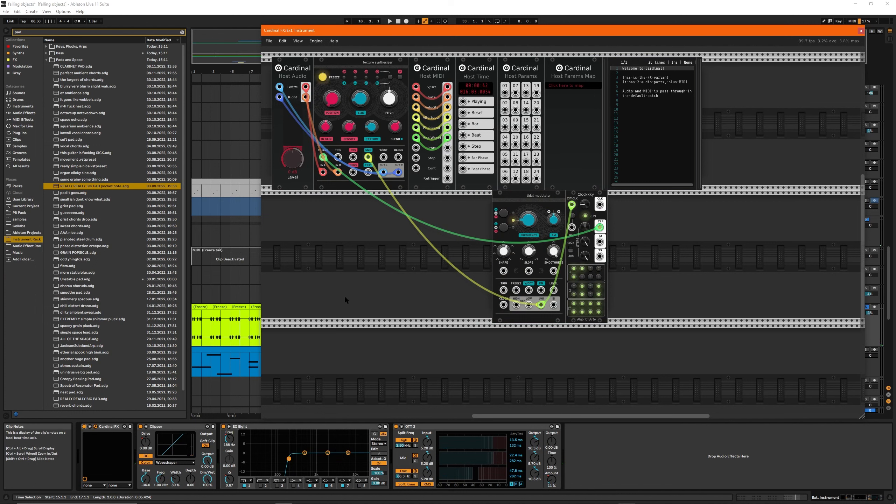
pyautogui.click(861, 31)
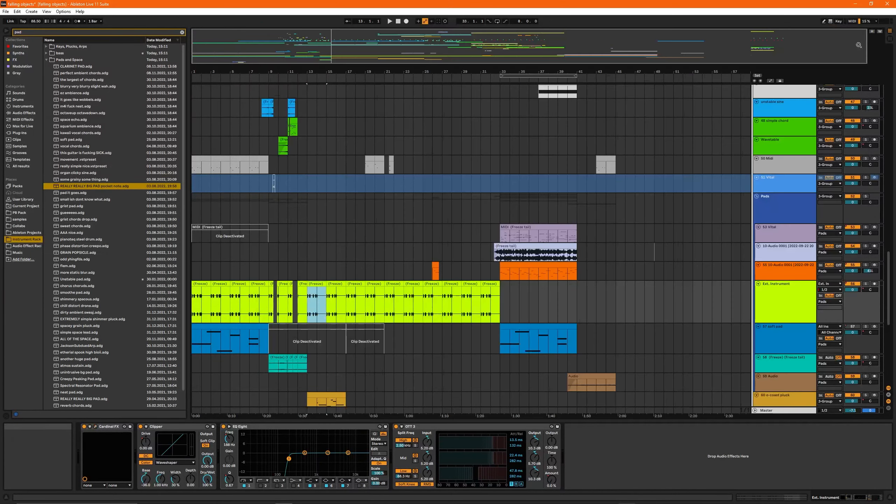
# Step: Show the automation lanes and solo the soft pad track with its opening clip in view
pyautogui.click(341, 290)
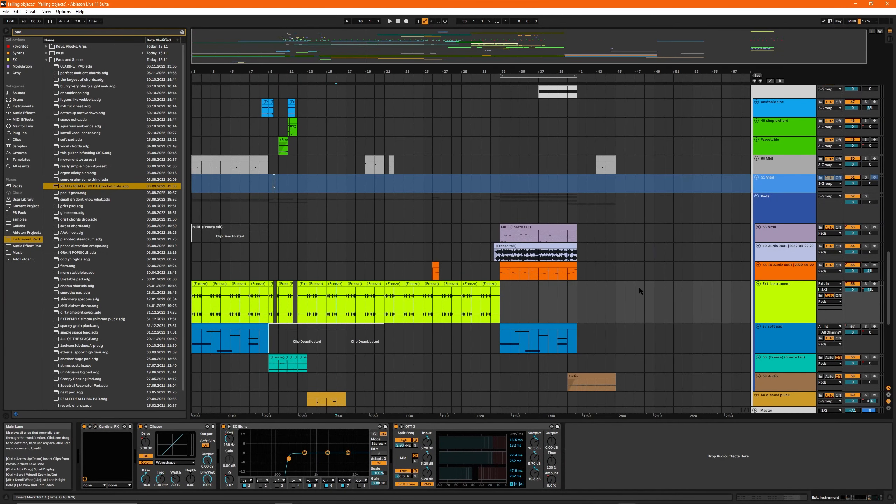
pyautogui.scroll(-4, 825, 281)
pyautogui.press('a')
pyautogui.click(866, 242)
pyautogui.click(230, 242)
pyautogui.moveTo(338, 34); pyautogui.dragTo(313, 46)
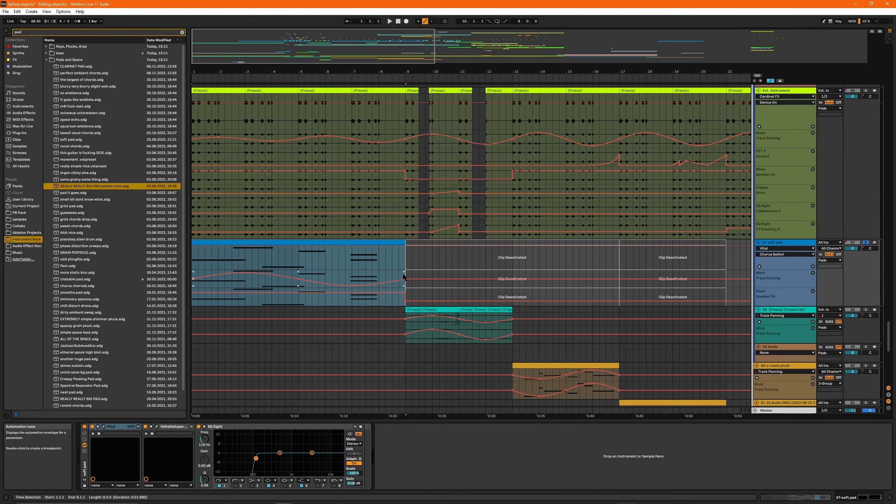
# Step: Select the track panning automation from bar 1 to bar 9 on the soft pad track and on the Ext. Instrument track
pyautogui.moveTo(404, 278); pyautogui.dragTo(192, 279)
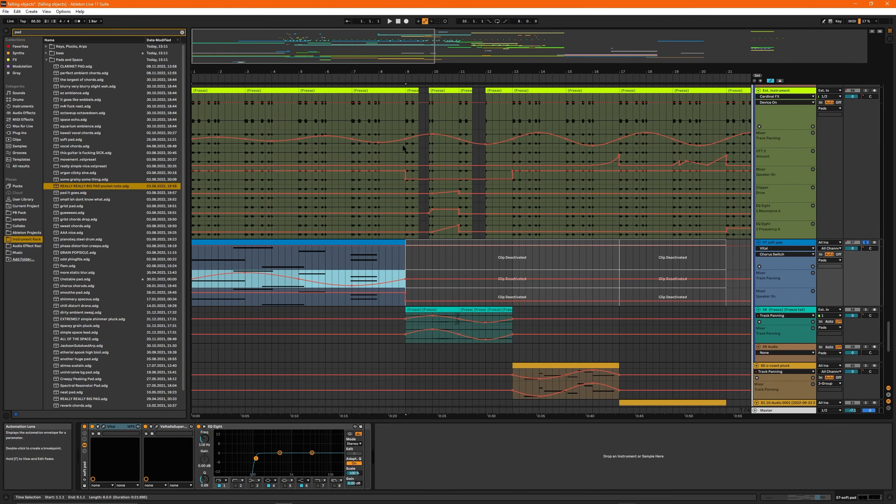
pyautogui.moveTo(405, 142); pyautogui.dragTo(191, 140)
pyautogui.moveTo(325, 48); pyautogui.dragTo(325, 44)
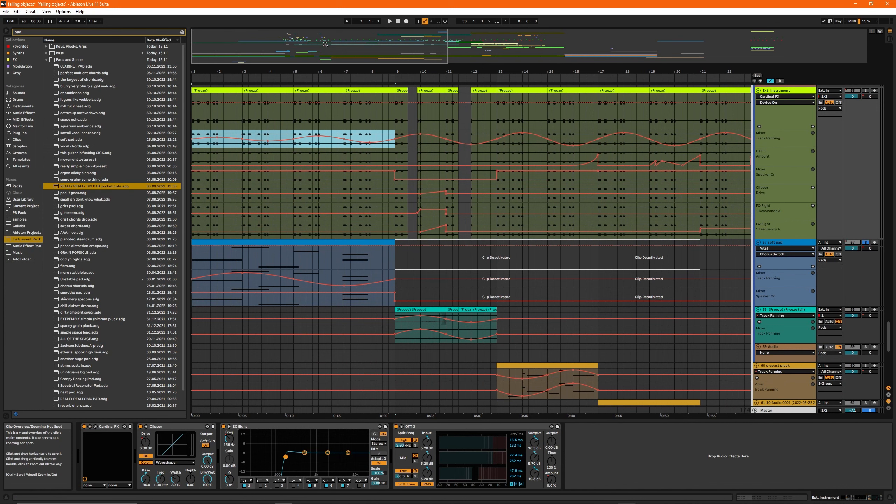
# Step: Play the soft pad together with the Ext. Instrument track from bar 1
pyautogui.click(286, 247)
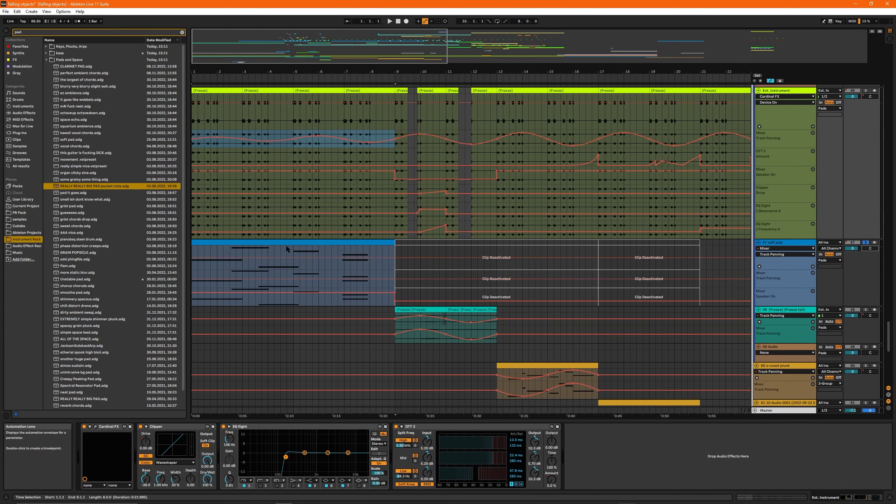
pyautogui.click(259, 242)
pyautogui.press('space')
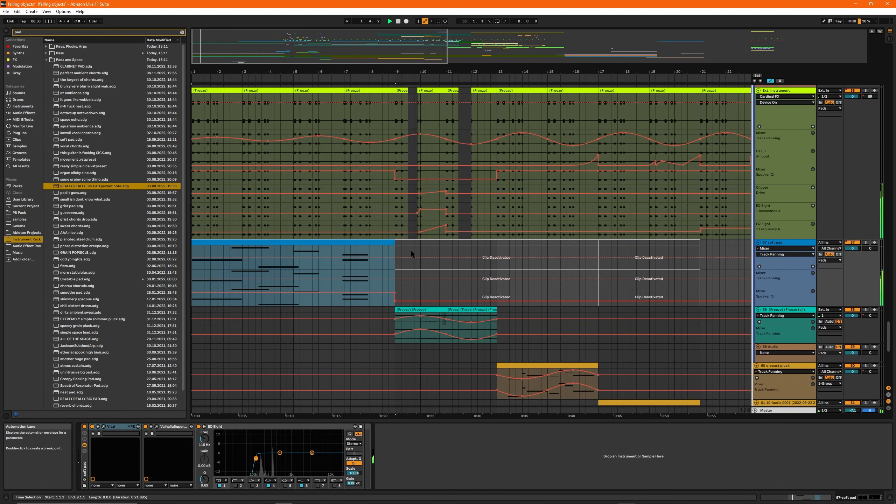
pyautogui.click(452, 245)
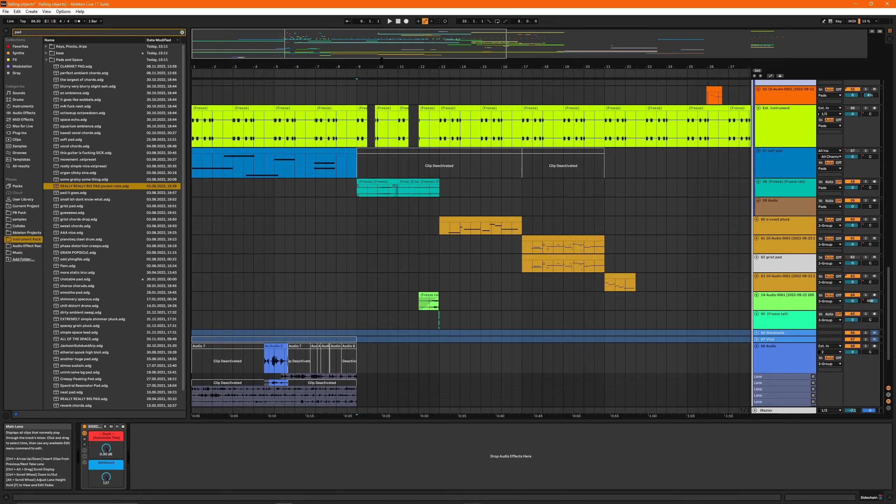
# Step: Go to the clips starting at bar 17 and show the devices of track 61
pyautogui.hscroll(4, 471, 188)
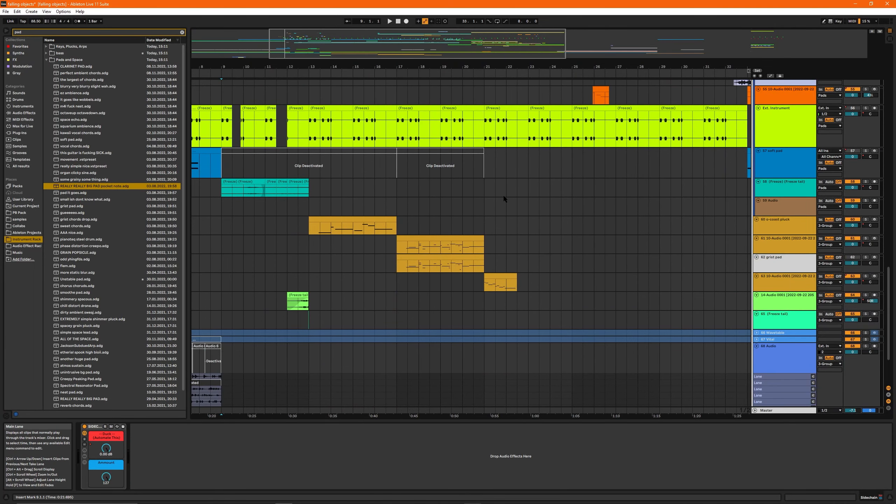
pyautogui.scroll(3, 390, 249)
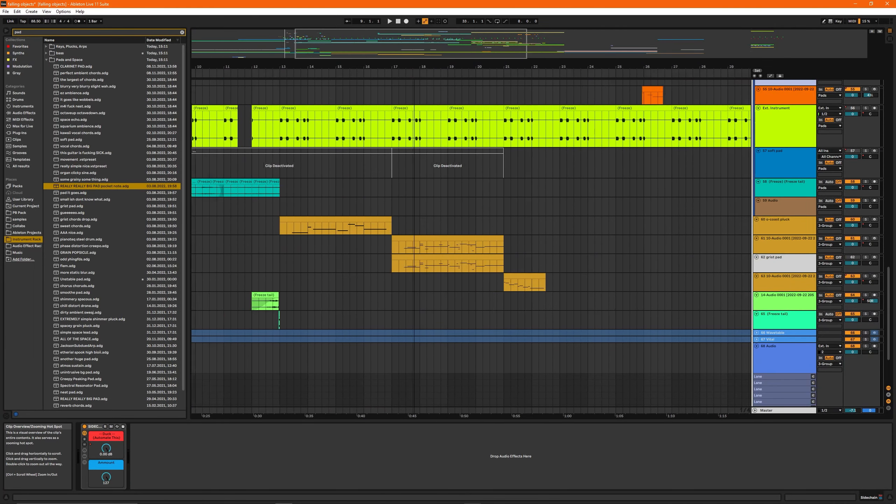
pyautogui.click(390, 250)
pyautogui.moveTo(421, 45); pyautogui.dragTo(360, 67)
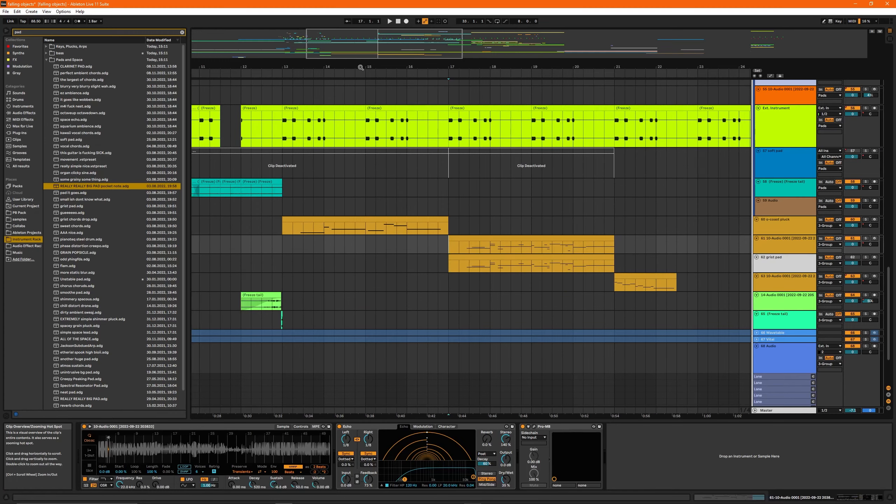
# Step: Insert a MIDI track below track 61 and search the browser for "wav"
pyautogui.moveTo(429, 49); pyautogui.dragTo(222, 45)
pyautogui.scroll(2, 346, 201)
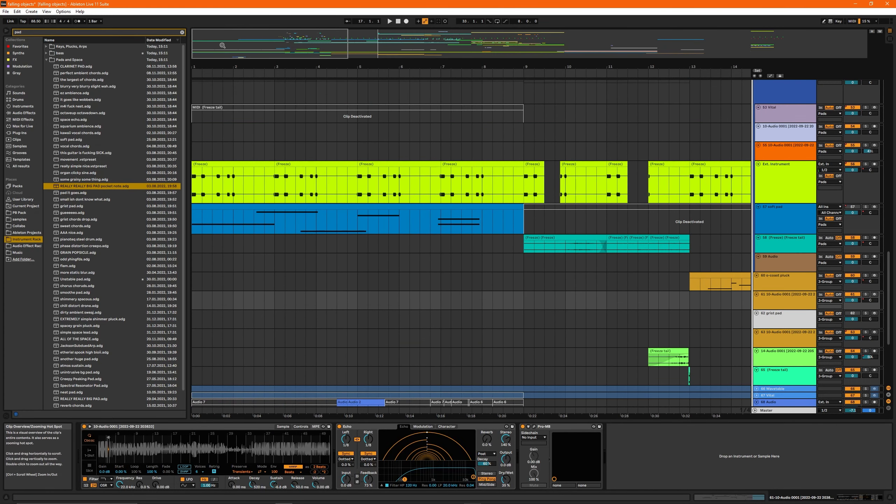
pyautogui.rightClick(779, 297)
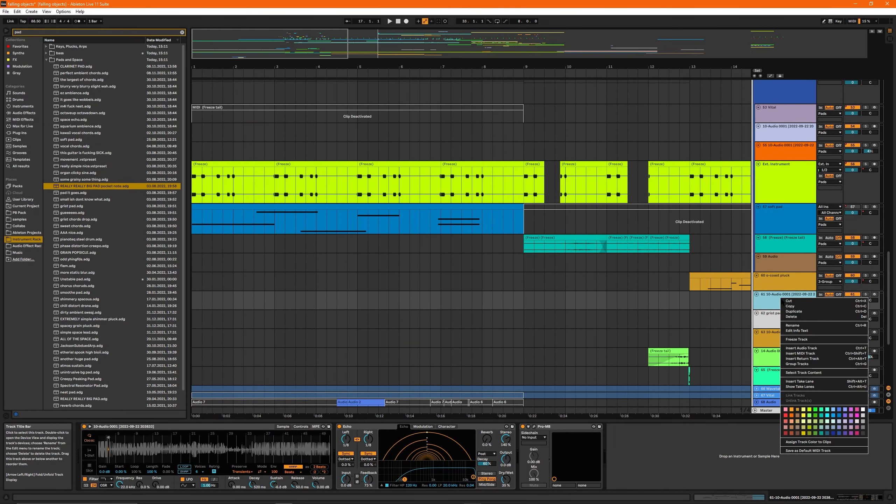
pyautogui.click(825, 354)
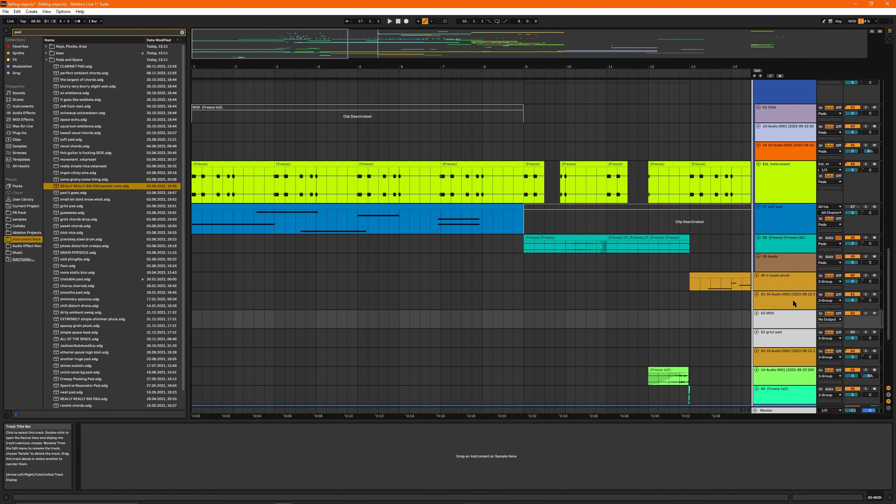
pyautogui.hotkey('ctrl', 'f')
pyautogui.write('wav')
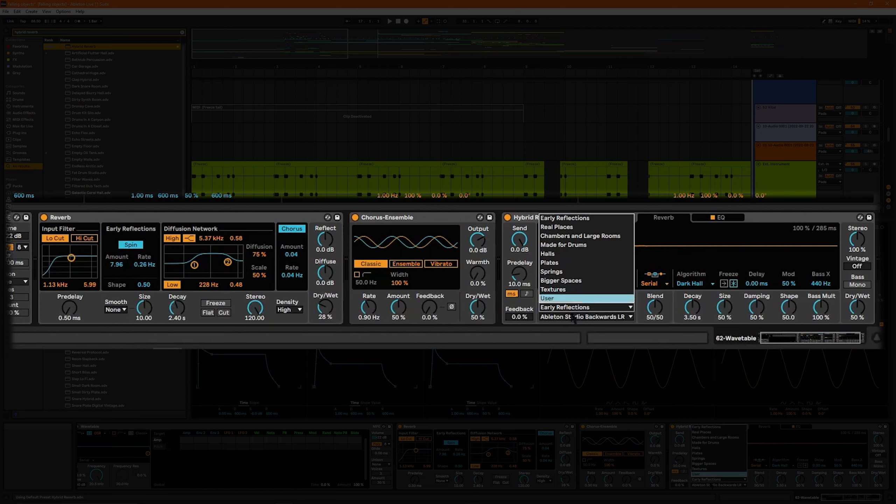
# Step: Set Hybrid Reverb's algorithm to Shimmer with a Blend of 0/100, and raise the Reverb device's Dry/Wet amount
pyautogui.click(574, 318)
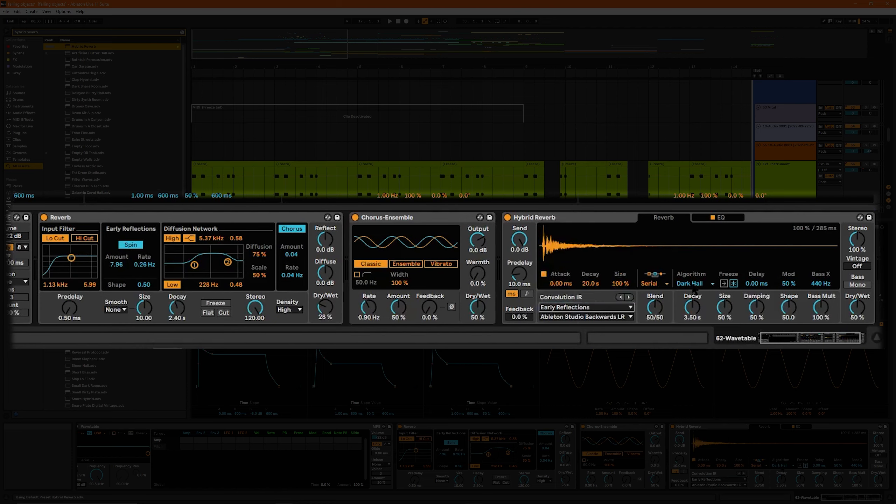
pyautogui.click(693, 283)
pyautogui.click(678, 312)
pyautogui.moveTo(655, 308); pyautogui.dragTo(656, 272)
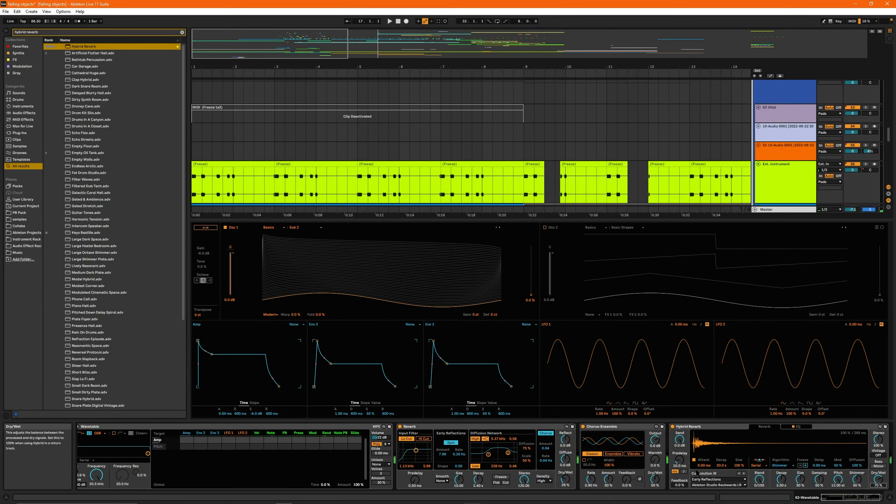
pyautogui.moveTo(568, 482); pyautogui.dragTo(568, 459)
# Step: Set Wavetable's Osc 1 to the Piano wavetable from the instrument category at 30% position, and show Hybrid Reverb's EQ
pyautogui.moveTo(532, 295); pyautogui.dragTo(531, 280)
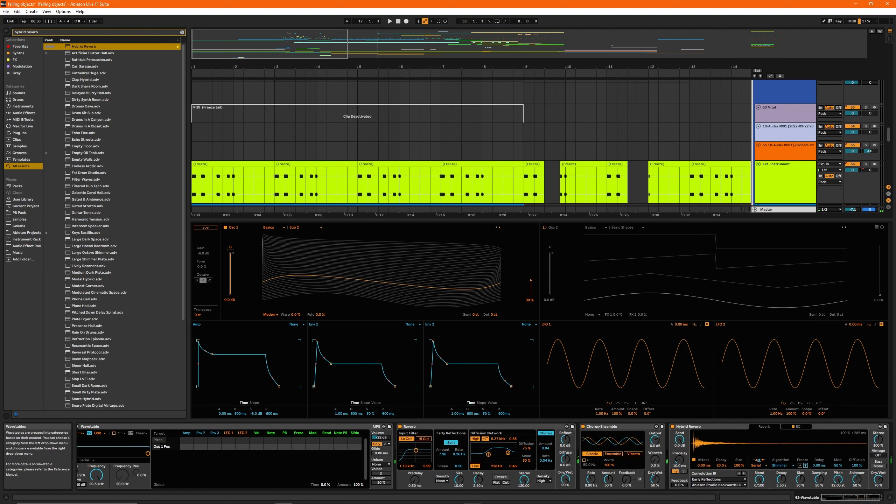
pyautogui.click(273, 227)
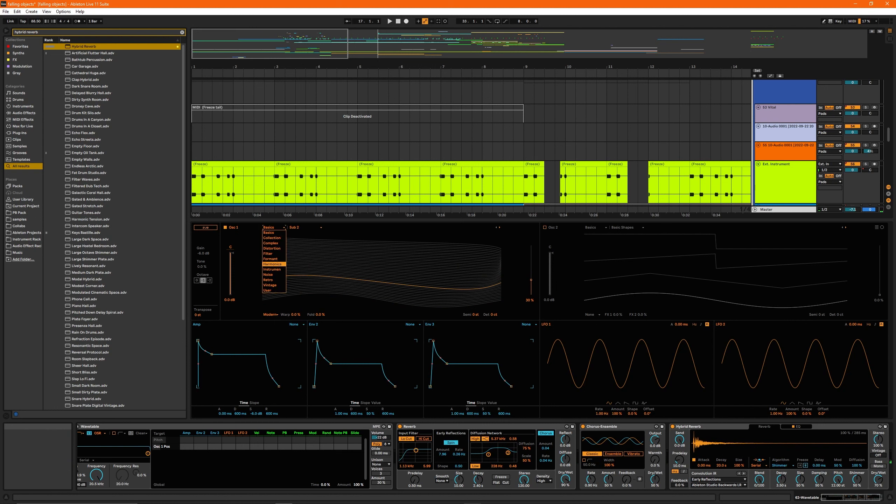
pyautogui.click(274, 270)
pyautogui.click(304, 228)
pyautogui.click(300, 295)
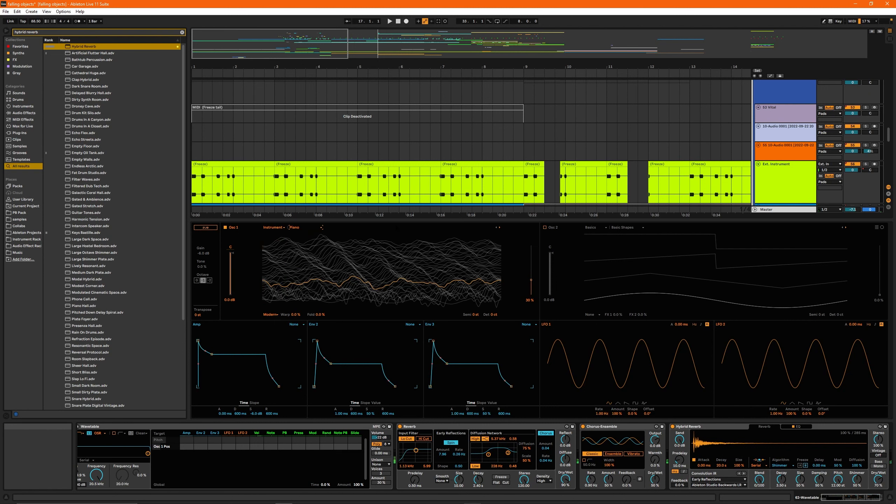
pyautogui.click(796, 426)
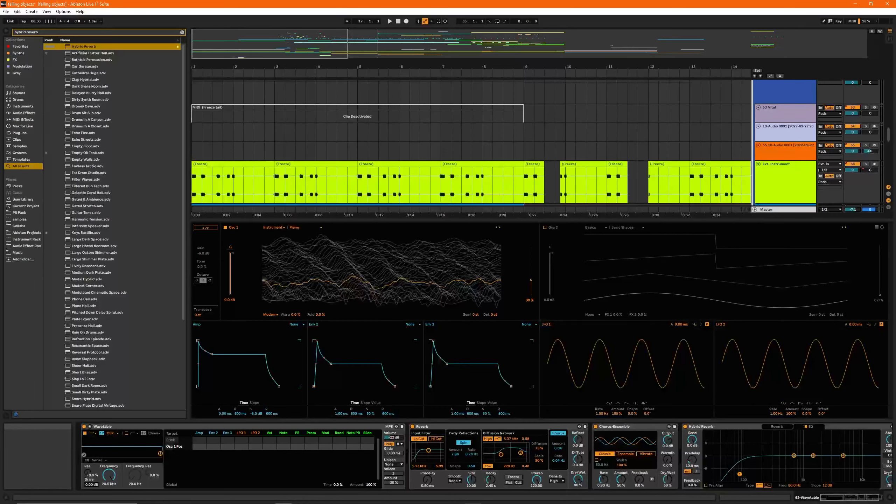
# Step: Delete the Wavetable, Reverb, Chorus-Ensemble and Hybrid Reverb devices from the new MIDI track
pyautogui.click(89, 427)
pyautogui.click(212, 427)
pyautogui.keyDown('shift'); pyautogui.click(792, 426); pyautogui.keyUp('shift')
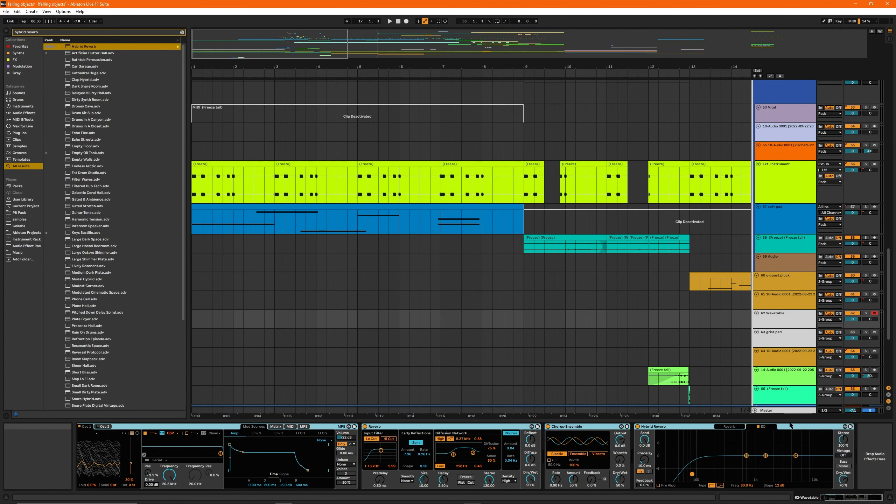
pyautogui.press('Delete')
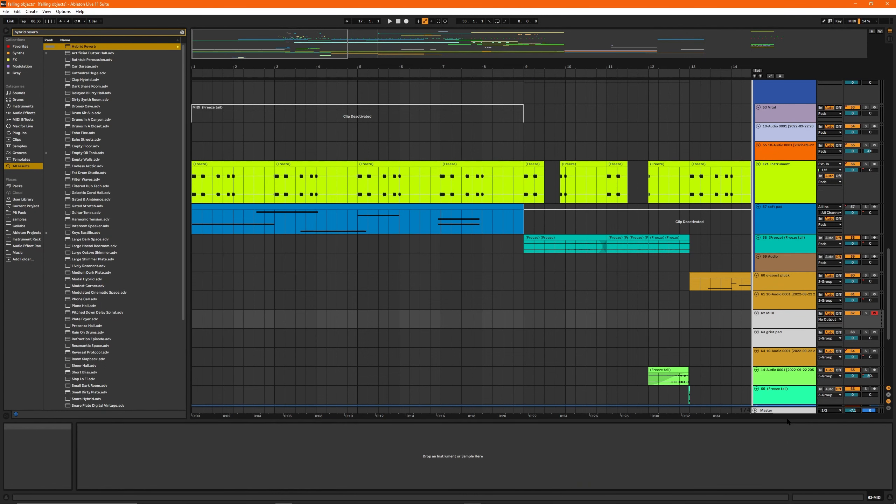
# Step: Place the insert marker at bar 33 on the 10-Audio 0001 track below 53 Vital and solo that track
pyautogui.moveTo(266, 51); pyautogui.dragTo(517, 48)
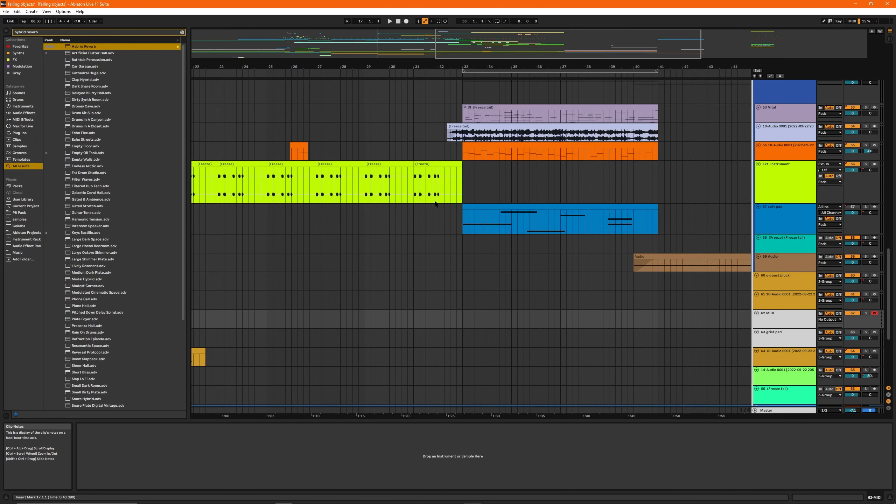
pyautogui.click(468, 136)
pyautogui.click(464, 139)
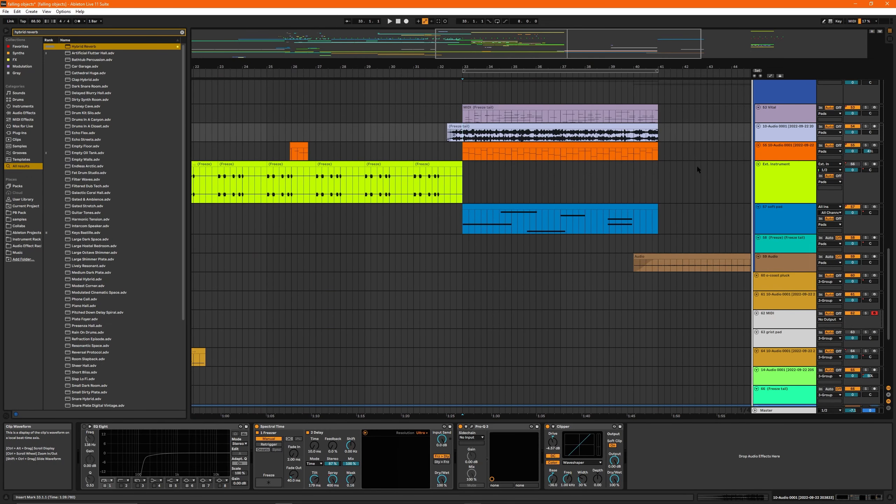
pyautogui.press('s')
# Step: Solo the 53 Vital track and audition it from bar 33
pyautogui.moveTo(569, 42); pyautogui.dragTo(622, 47)
pyautogui.moveTo(455, 67); pyautogui.dragTo(571, 67)
pyautogui.click(365, 113)
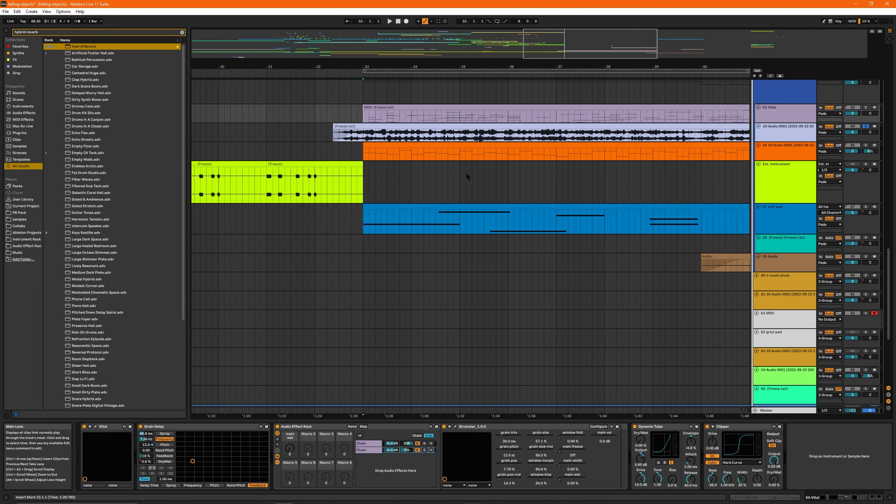
pyautogui.press('s')
pyautogui.press('space')
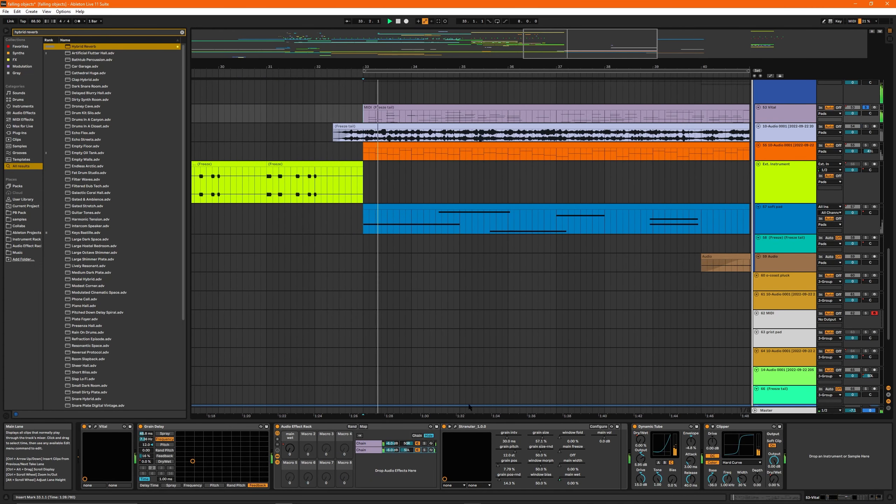
pyautogui.press('space')
# Step: Solo the first chain of the 53 Vital effect rack with its pan centred, and play it with the granular plug-in open
pyautogui.click(425, 444)
pyautogui.doubleClick(407, 443)
pyautogui.click(456, 426)
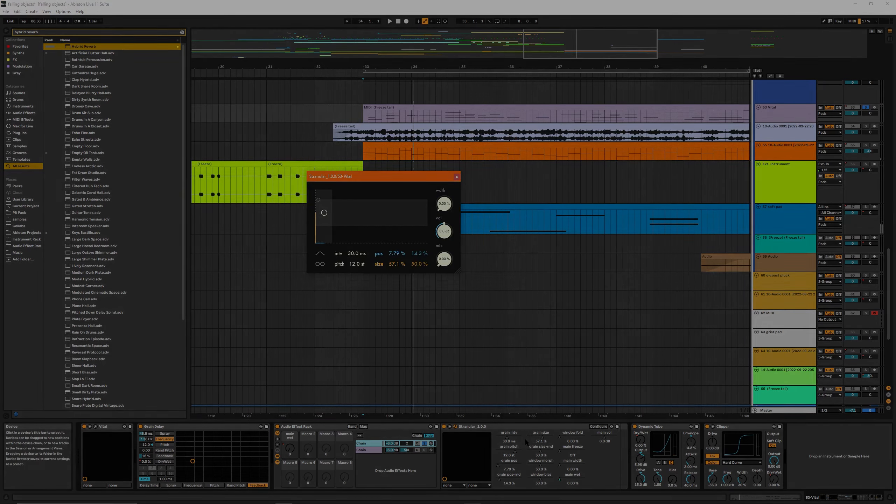
pyautogui.moveTo(349, 179); pyautogui.dragTo(377, 176)
pyautogui.press('space')
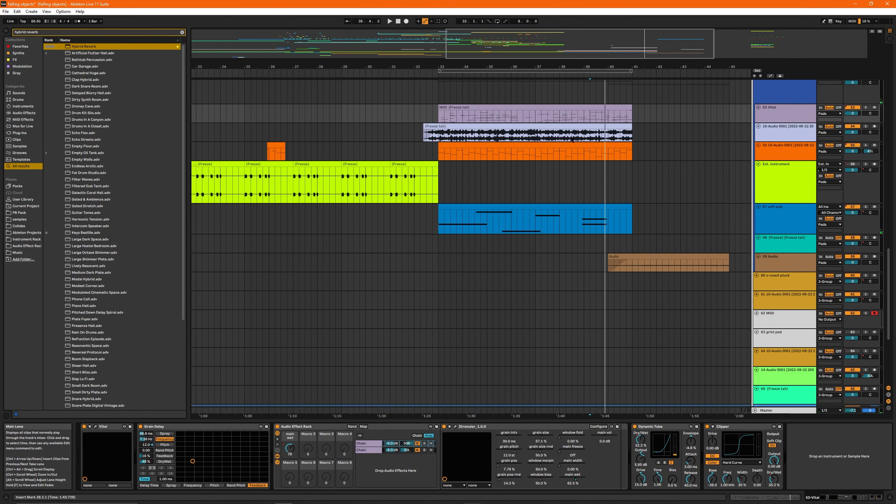
# Step: Load PitchLoop89 from the browser results and set its position to 6.06%, random to 14.8 and feedback to 52%
pyautogui.moveTo(645, 67); pyautogui.dragTo(645, 56)
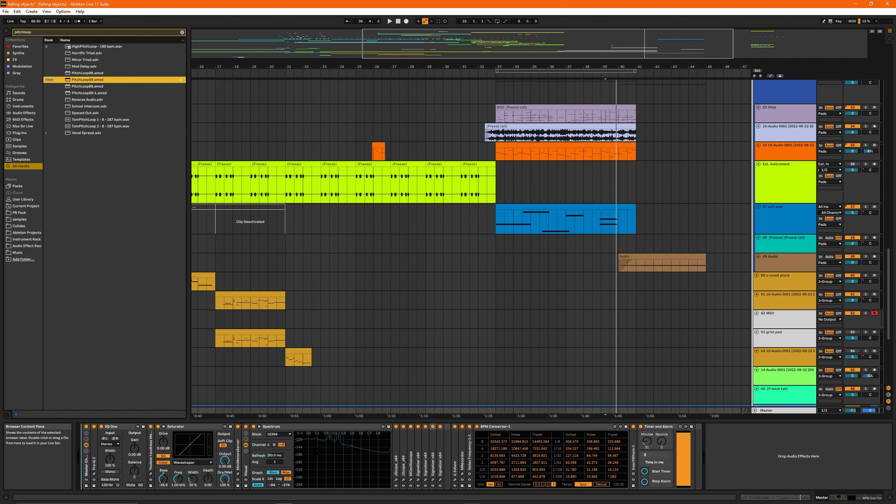
pyautogui.press('Return')
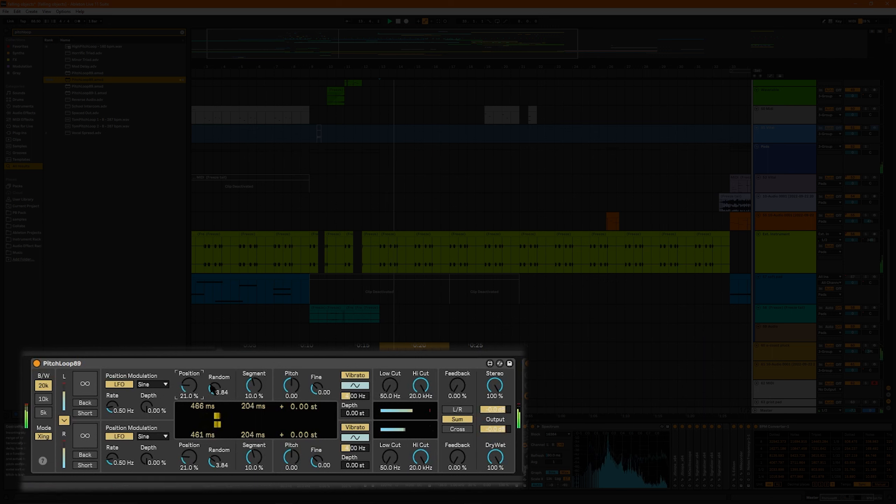
pyautogui.moveTo(214, 389)
pyautogui.mouseDown()
pyautogui.moveTo(214, 380)
pyautogui.moveTo(189, 400)
pyautogui.moveTo(214, 384)
pyautogui.mouseUp()
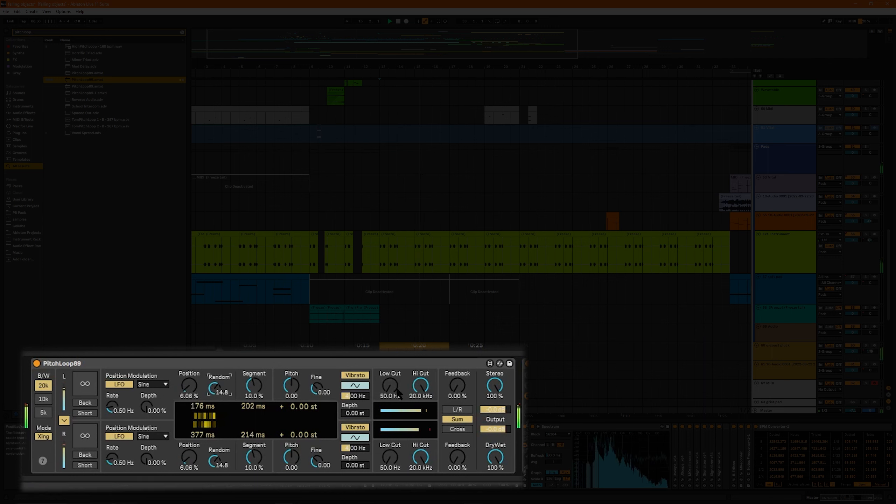
pyautogui.moveTo(457, 386); pyautogui.dragTo(457, 367)
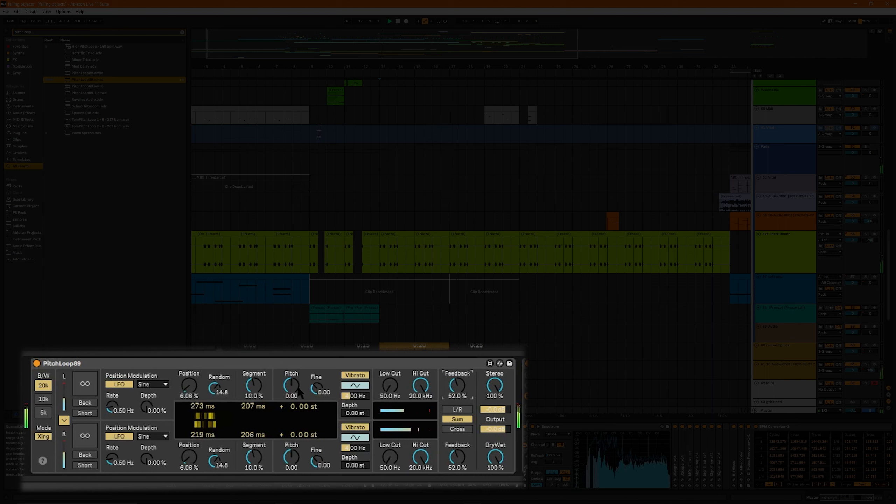
# Step: Set PitchLoop89's pitch to 12, position to 2.13%, segment to 9.12% and fine tuning to 0.46, and adjust the feedback further
pyautogui.moveTo(292, 385); pyautogui.dragTo(292, 376)
pyautogui.moveTo(194, 389); pyautogui.dragTo(194, 392)
pyautogui.moveTo(258, 386); pyautogui.dragTo(317, 377)
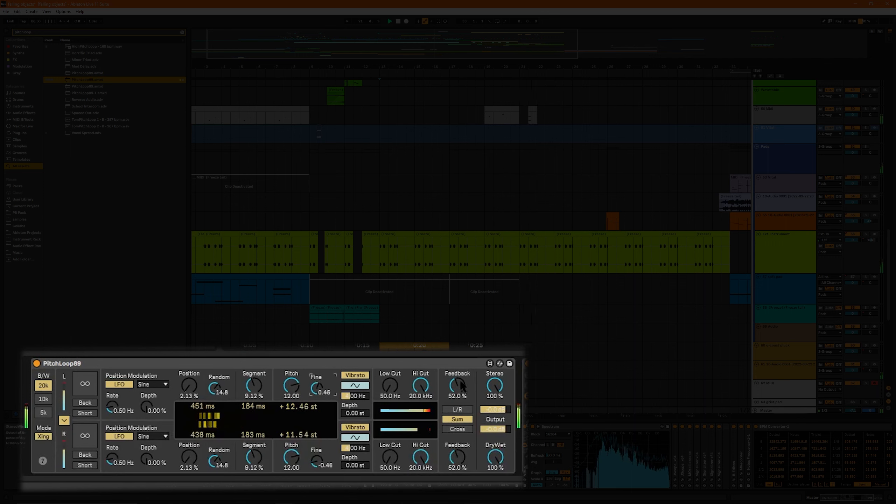
pyautogui.moveTo(458, 385); pyautogui.dragTo(458, 374)
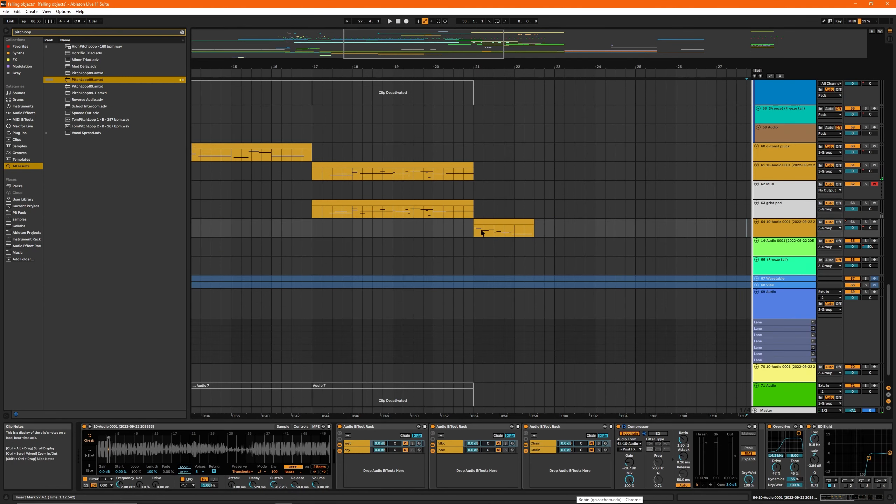
# Step: Solo the 64-10-Audio 0001 track and play it from the start of its clip at bar 21
pyautogui.click(479, 227)
pyautogui.click(866, 222)
pyautogui.press('space')
pyautogui.press('space')
# Step: Examine the track's effect chain from the first Audio Effect Rack through Compressor, Overdrive and EQ Eight to Reverb
pyautogui.keyDown('shift'); pyautogui.click(365, 427); pyautogui.keyUp('shift')
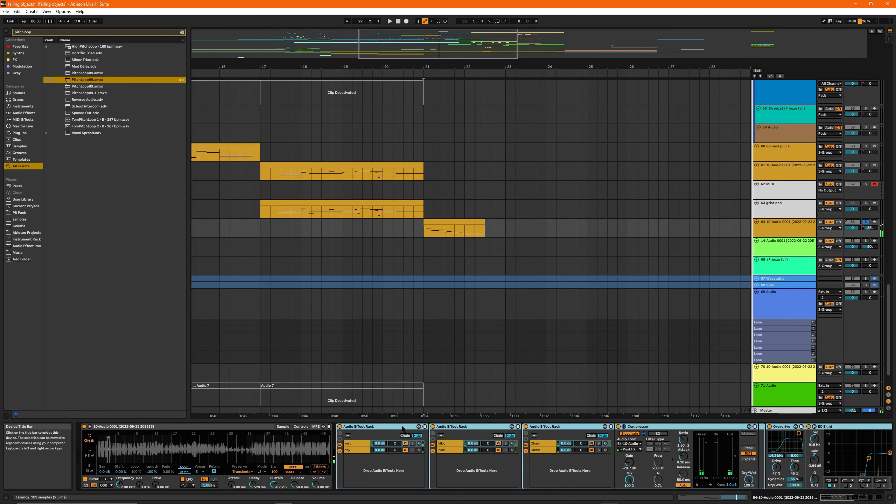
pyautogui.moveTo(847, 498); pyautogui.dragTo(867, 498)
pyautogui.click(839, 498)
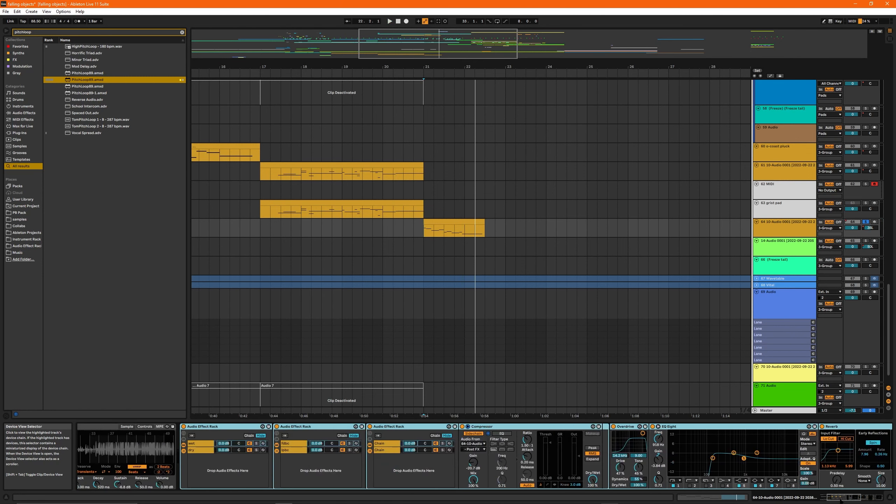
pyautogui.moveTo(840, 499); pyautogui.dragTo(846, 499)
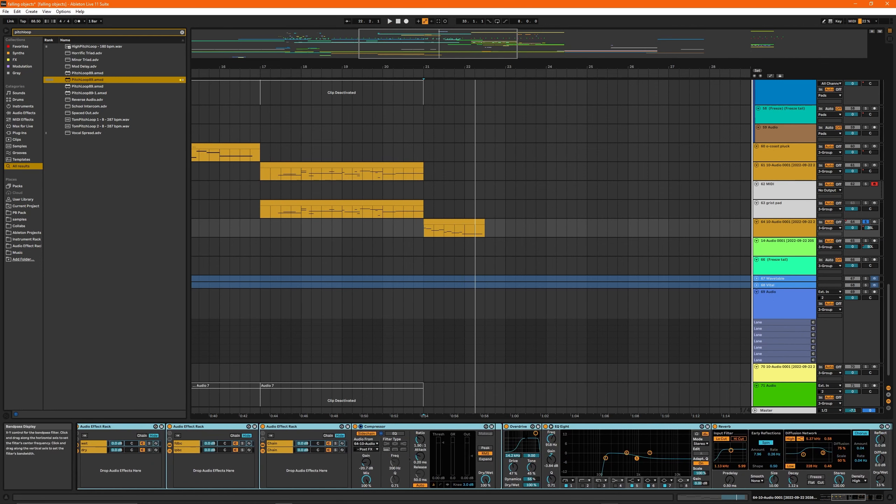
pyautogui.click(518, 426)
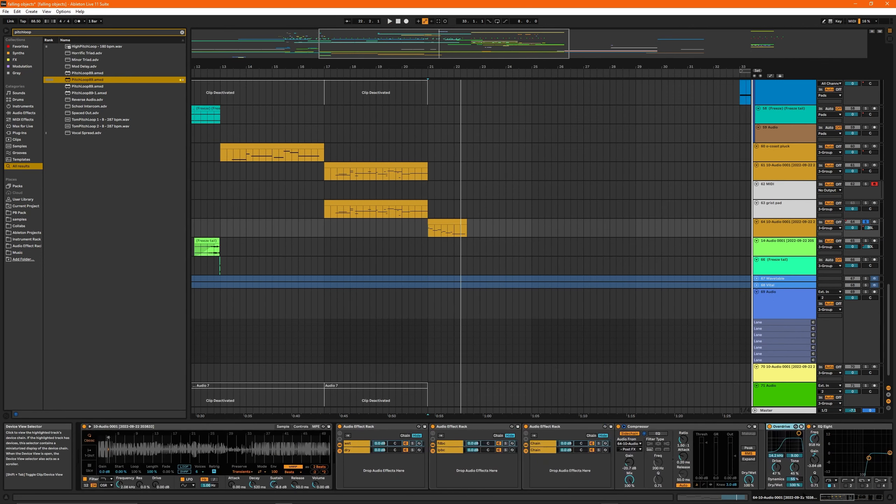
# Step: Audition the 64-10-Audio 0001 track with all its audio effects deactivated, and reactivate them after stopping playback
pyautogui.keyDown('shift'); pyautogui.click(359, 426); pyautogui.keyUp('shift')
pyautogui.click(340, 426)
pyautogui.press('space')
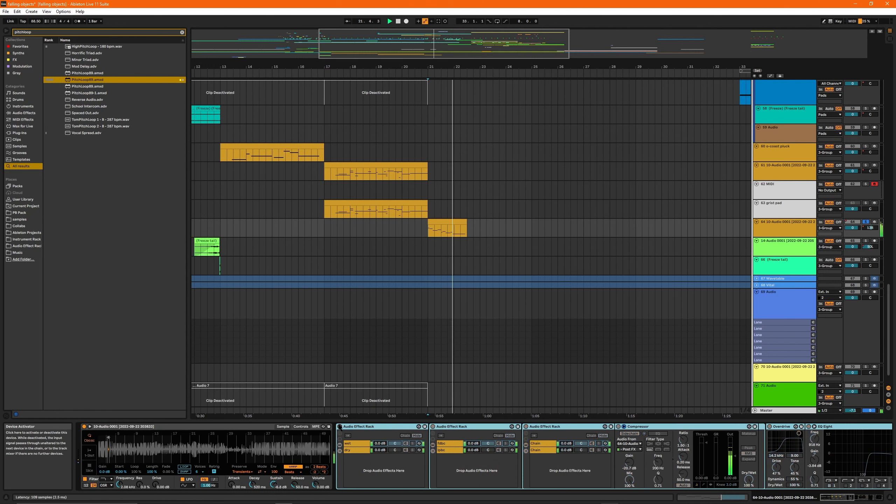
pyautogui.press('space')
pyautogui.click(339, 427)
pyautogui.moveTo(405, 53); pyautogui.dragTo(408, 54)
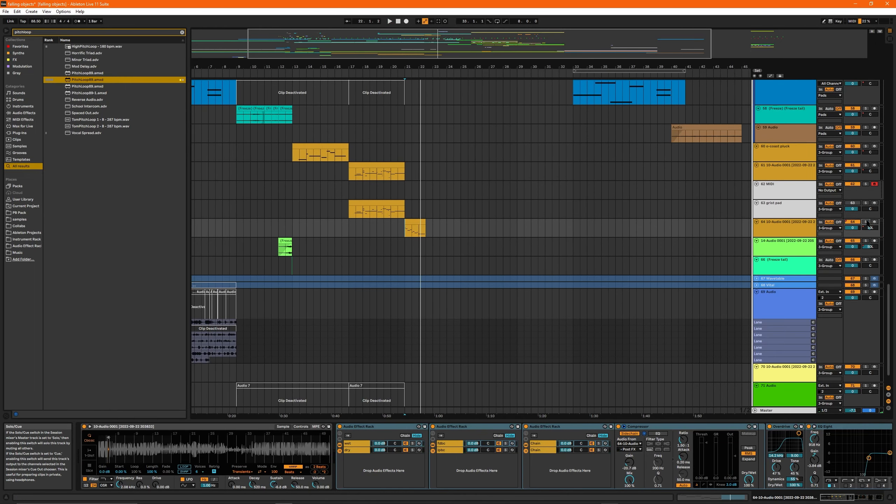